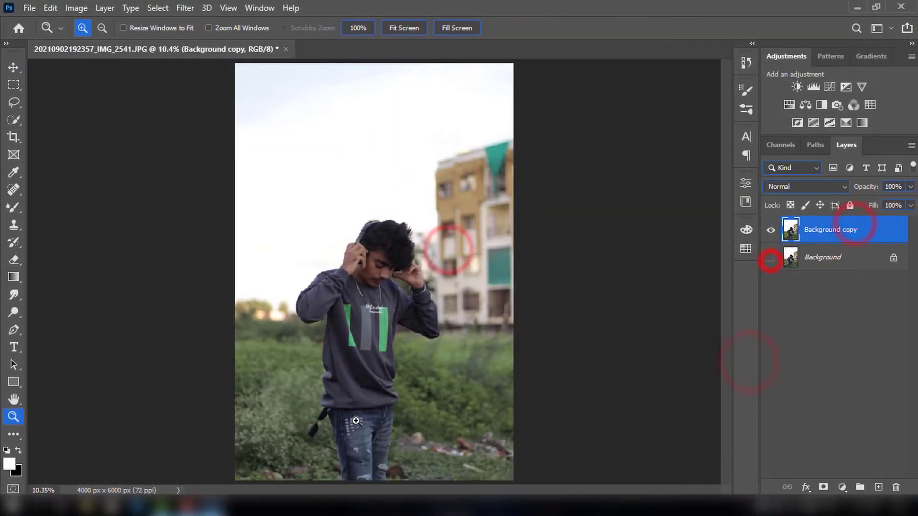
# Trace a Pen path around the boy's hair, headphone band and hand.
pyautogui.click(488, 236)
pyautogui.press('p')
pyautogui.click(543, 231)
pyautogui.click(517, 199)
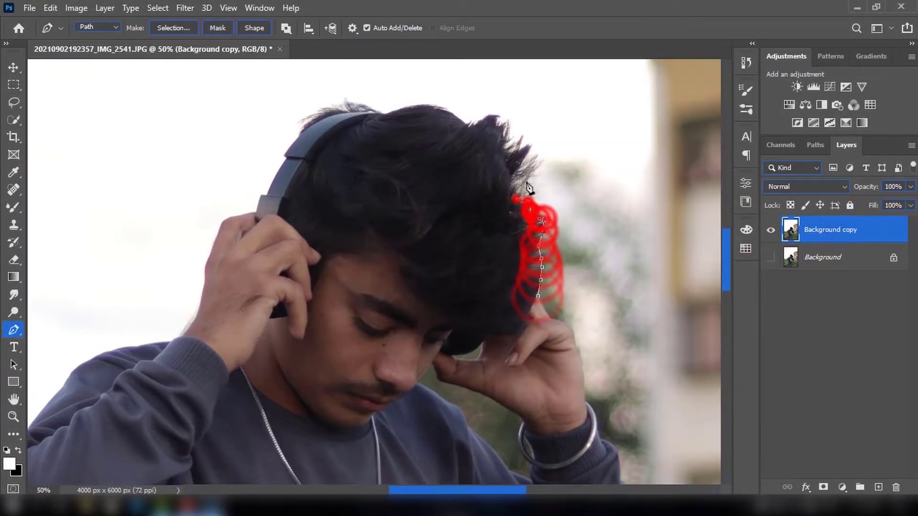
pyautogui.click(529, 174)
pyautogui.click(530, 142)
pyautogui.click(494, 114)
pyautogui.click(463, 124)
pyautogui.click(427, 113)
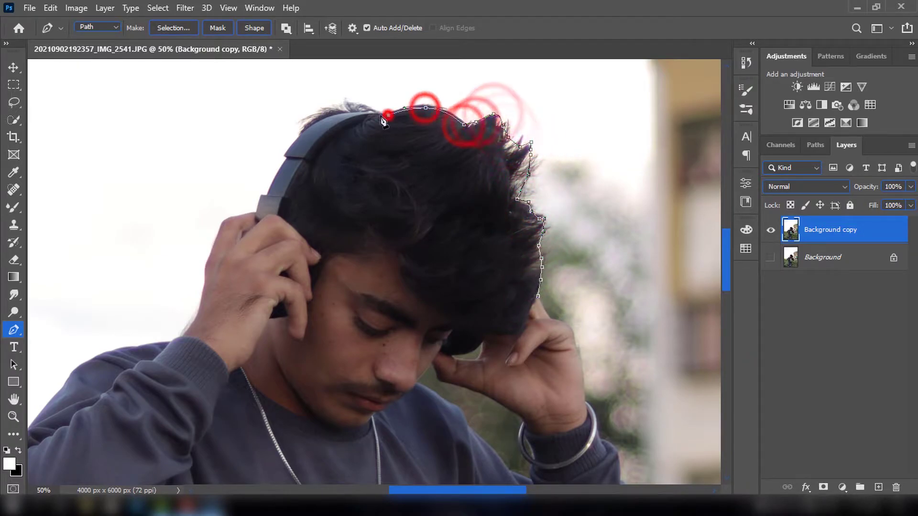
pyautogui.click(384, 112)
pyautogui.scroll(2, 365, 184)
pyautogui.click(361, 207)
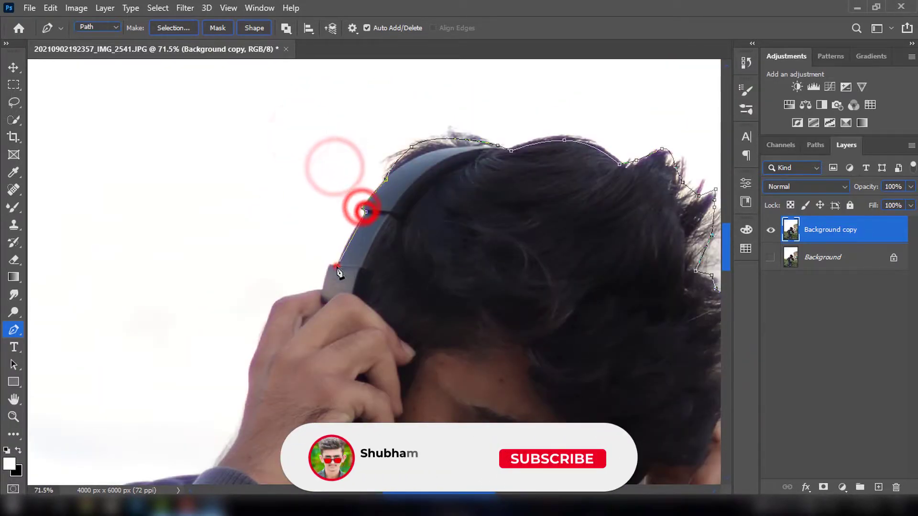
pyautogui.click(329, 263)
pyautogui.moveTo(323, 290); pyautogui.dragTo(446, 219)
pyautogui.click(428, 223)
pyautogui.click(396, 239)
pyautogui.click(380, 283)
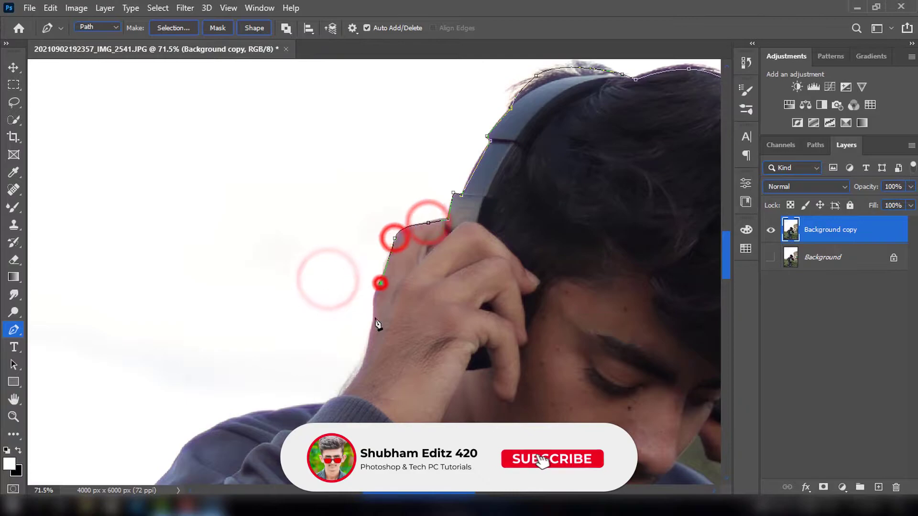
pyautogui.scroll(-2, 370, 328)
pyautogui.click(373, 315)
pyautogui.click(369, 342)
pyautogui.click(348, 379)
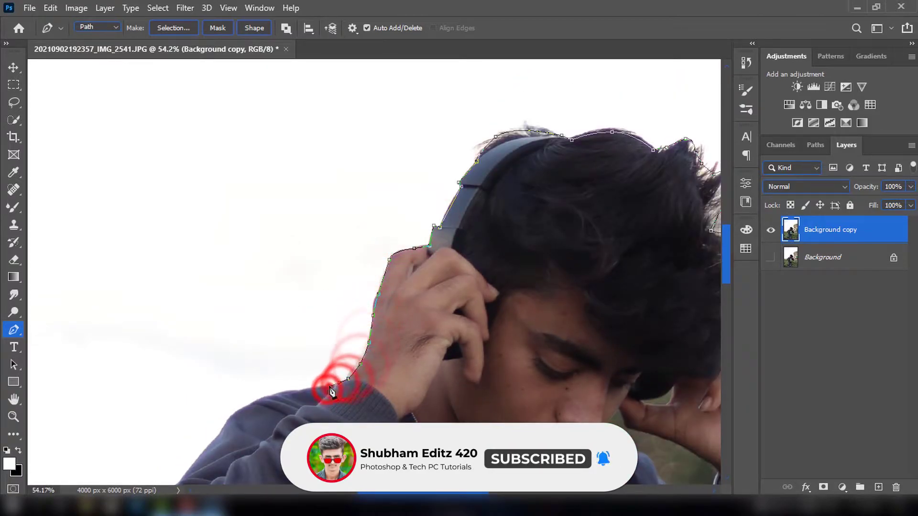
# Continue the path along the shoulder, back of the arm, sleeve bottom and sweatshirt edge.
pyautogui.click(302, 391)
pyautogui.click(266, 396)
pyautogui.moveTo(210, 440); pyautogui.dragTo(360, 373)
pyautogui.click(376, 357)
pyautogui.click(369, 370)
pyautogui.click(330, 413)
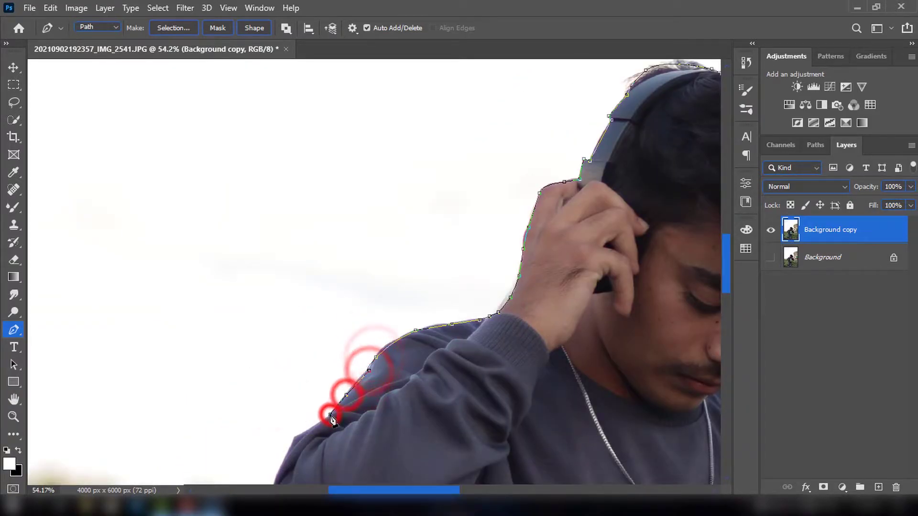
pyautogui.moveTo(330, 413); pyautogui.dragTo(533, 281)
pyautogui.click(497, 308)
pyautogui.click(473, 393)
pyautogui.click(487, 436)
pyautogui.click(507, 455)
pyautogui.click(535, 469)
pyautogui.click(584, 460)
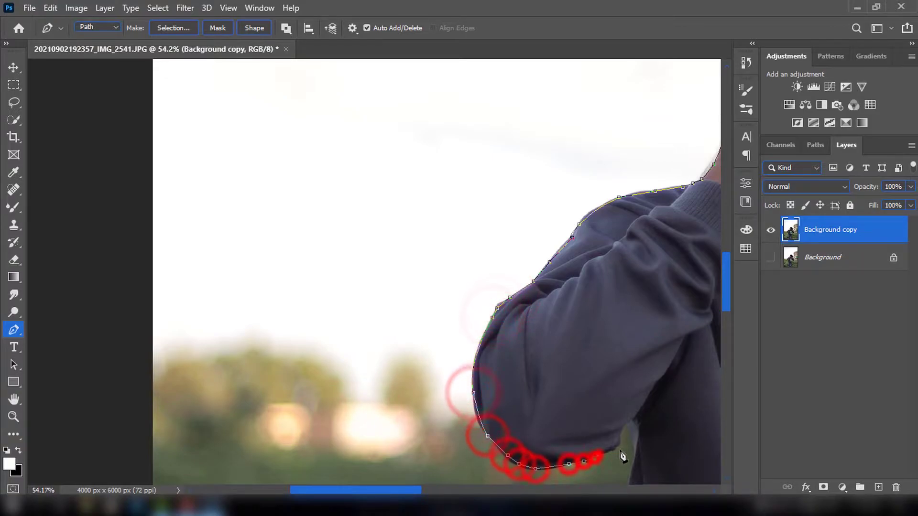
pyautogui.click(613, 447)
pyautogui.click(621, 426)
pyautogui.click(635, 450)
pyautogui.scroll(-5, 586, 368)
pyautogui.scroll(-5, 516, 445)
pyautogui.click(543, 295)
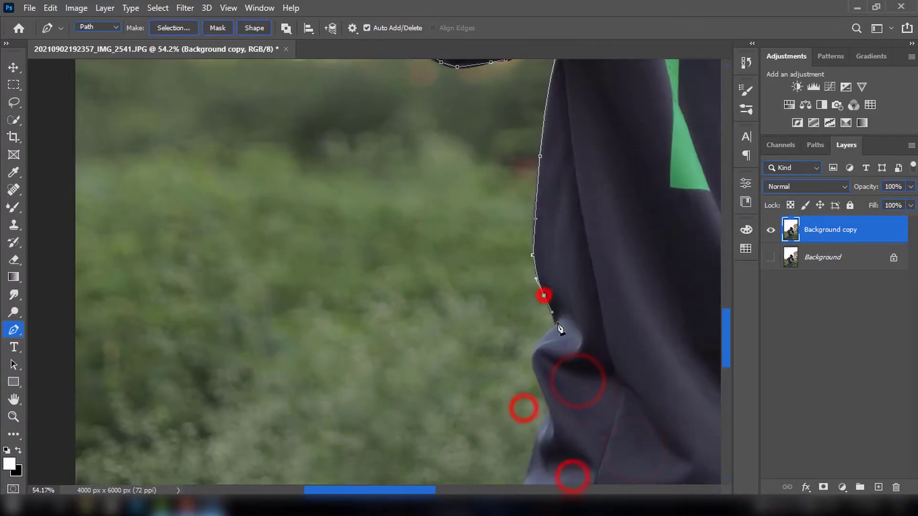
pyautogui.click(549, 412)
# Extend the path around the jeans and up the sweatshirt's side.
pyautogui.scroll(-5, 564, 334)
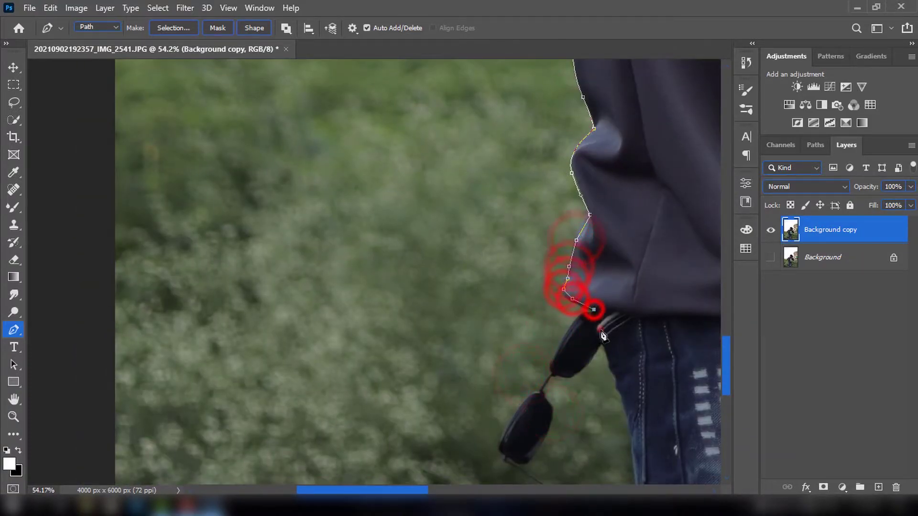
pyautogui.scroll(-5, 635, 447)
pyautogui.click(543, 239)
pyautogui.click(549, 275)
pyautogui.click(594, 455)
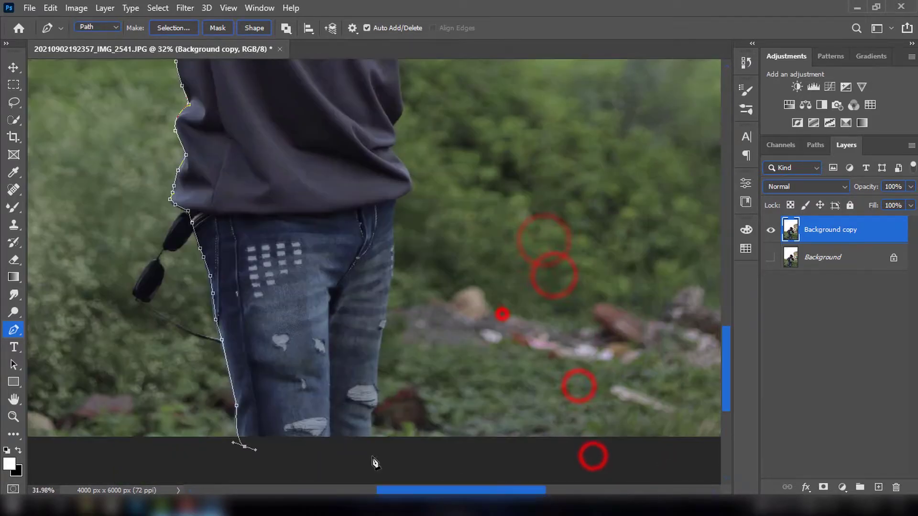
pyautogui.scroll(3, 375, 461)
pyautogui.click(384, 456)
pyautogui.click(406, 173)
pyautogui.scroll(5, 357, 300)
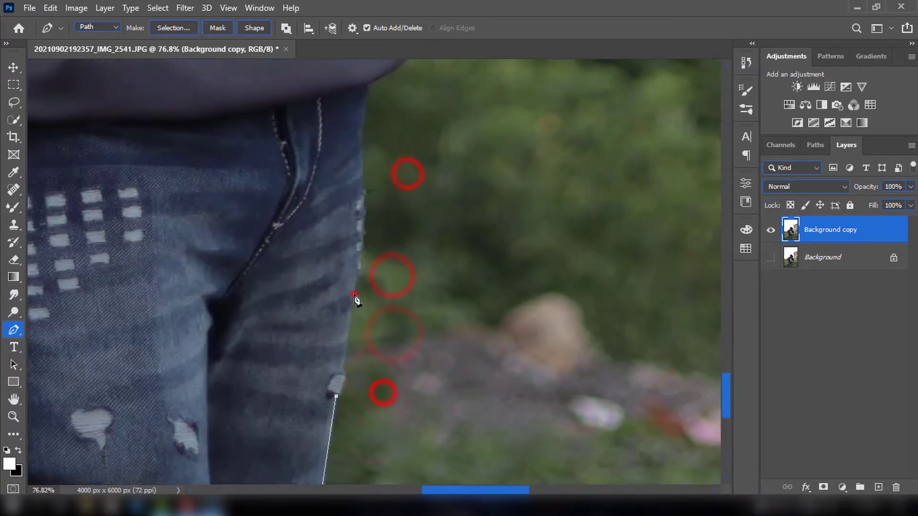
pyautogui.click(360, 130)
pyautogui.click(365, 85)
pyautogui.scroll(5, 385, 321)
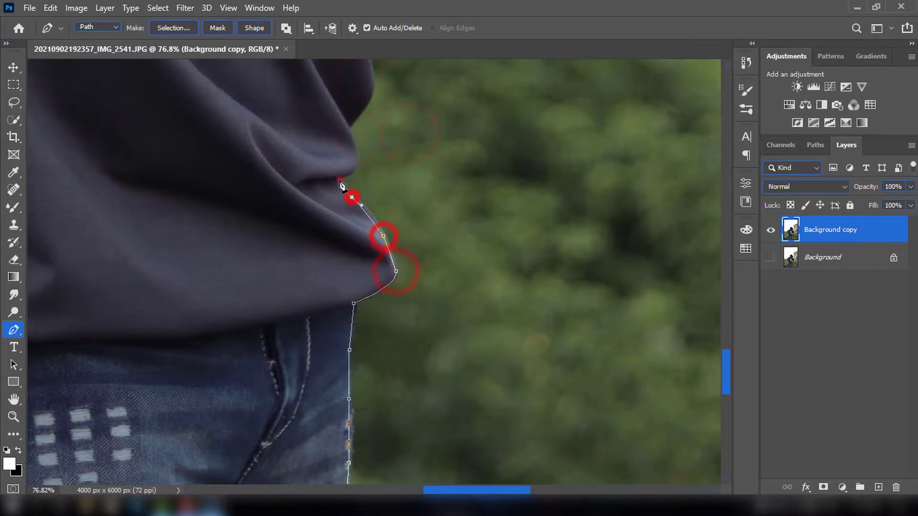
pyautogui.click(367, 103)
pyautogui.scroll(5, 377, 85)
pyautogui.click(448, 342)
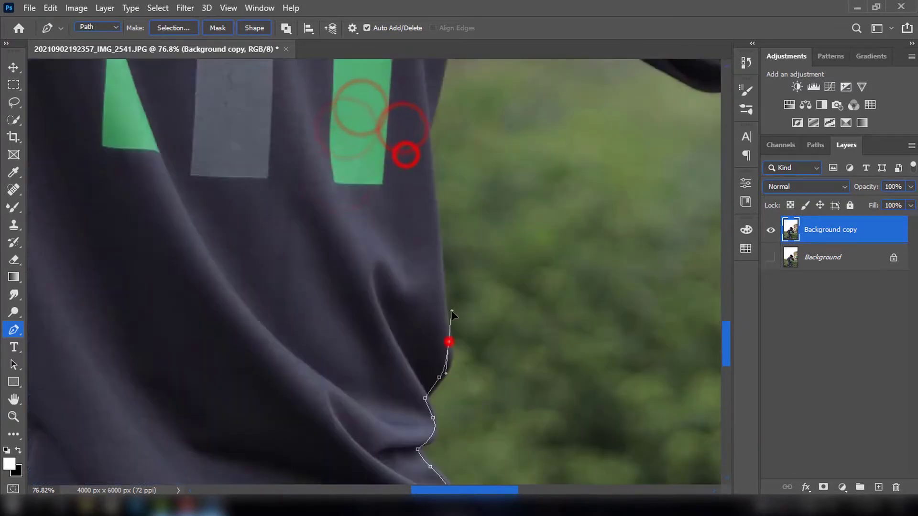
pyautogui.click(437, 95)
pyautogui.scroll(5, 441, 306)
# Trace the underside of the sleeve and the hand, closing the path at its first anchor.
pyautogui.click(563, 285)
pyautogui.click(629, 309)
pyautogui.click(678, 335)
pyautogui.hscroll(5, 677, 335)
pyautogui.click(503, 355)
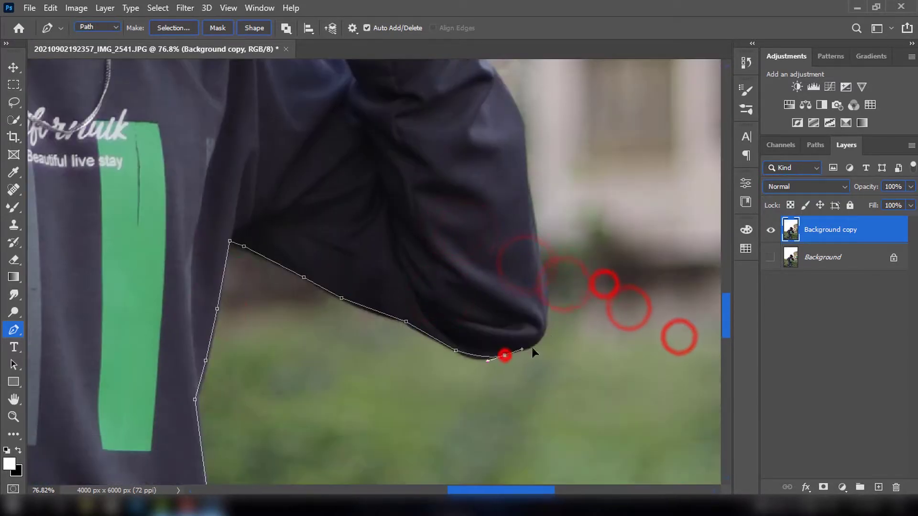
pyautogui.moveTo(545, 329); pyautogui.dragTo(550, 310)
pyautogui.moveTo(516, 134); pyautogui.dragTo(554, 312)
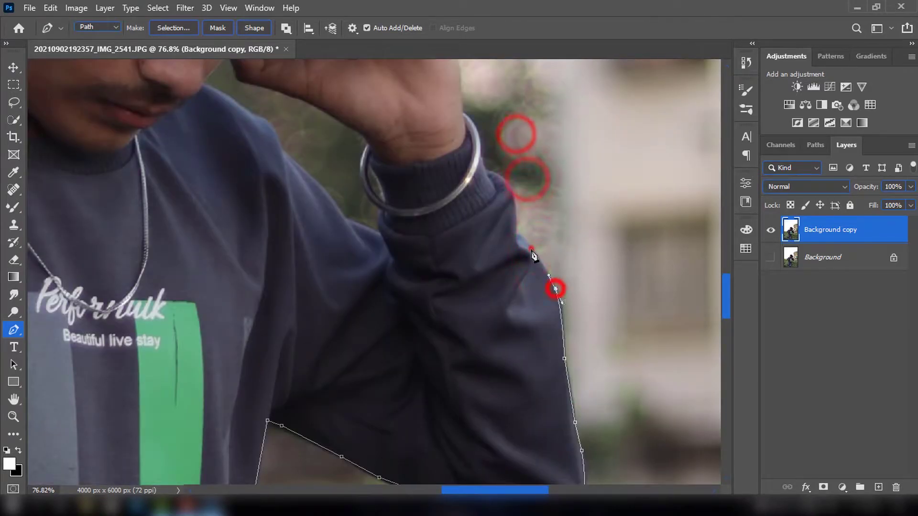
pyautogui.scroll(4, 497, 177)
pyautogui.click(498, 313)
pyautogui.click(484, 295)
pyautogui.click(479, 246)
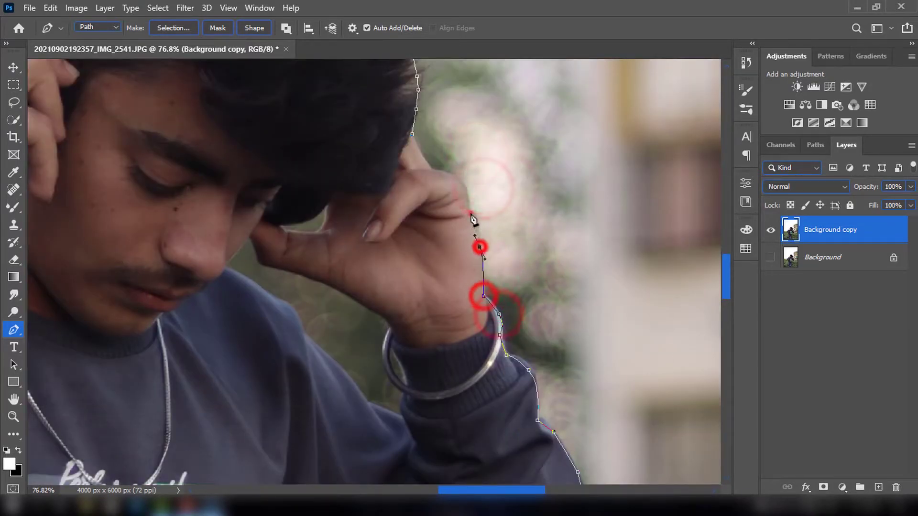
pyautogui.click(471, 213)
pyautogui.moveTo(454, 177); pyautogui.dragTo(436, 176)
pyautogui.click(412, 134)
# Turn the closed path into a selection and mask out the background.
pyautogui.scroll(-10, 410, 134)
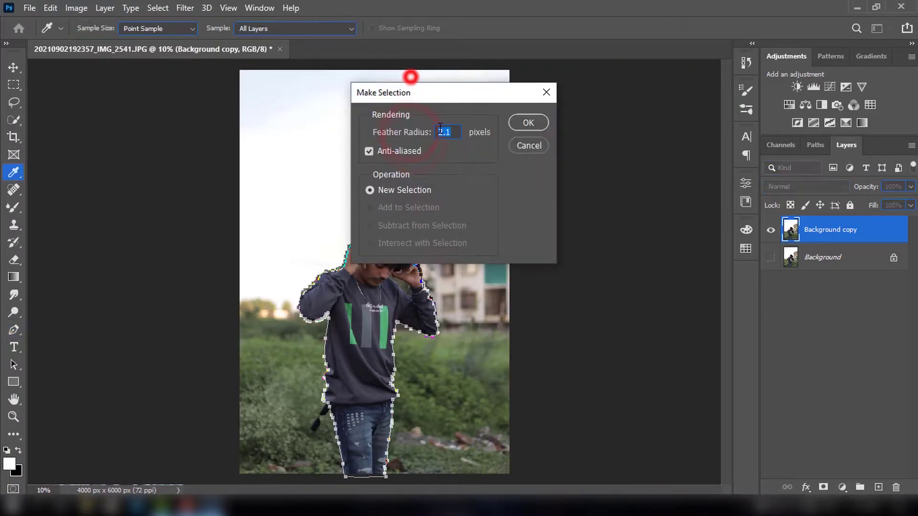
pyautogui.click(529, 122)
pyautogui.click(14, 68)
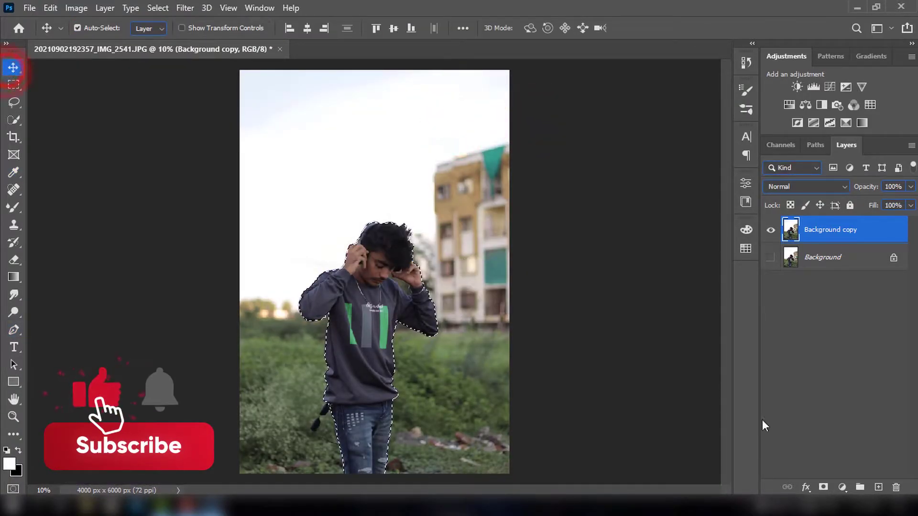
pyautogui.click(823, 487)
# Crop the photo to a 4:5 portrait, shifting it 90 px within the frame.
pyautogui.rightClick(812, 230)
pyautogui.click(771, 257)
pyautogui.click(14, 137)
pyautogui.click(109, 88)
pyautogui.moveTo(351, 358); pyautogui.dragTo(352, 326)
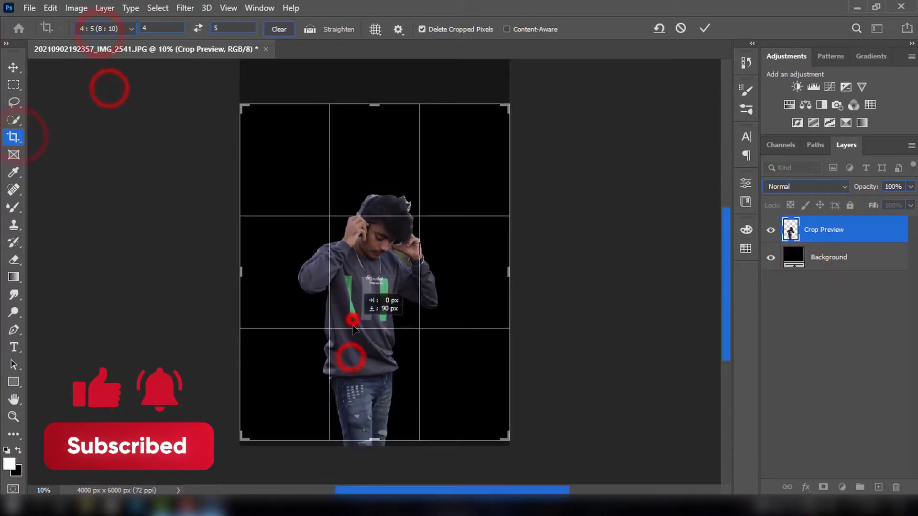
pyautogui.click(705, 28)
pyautogui.press('z')
pyautogui.click(430, 209)
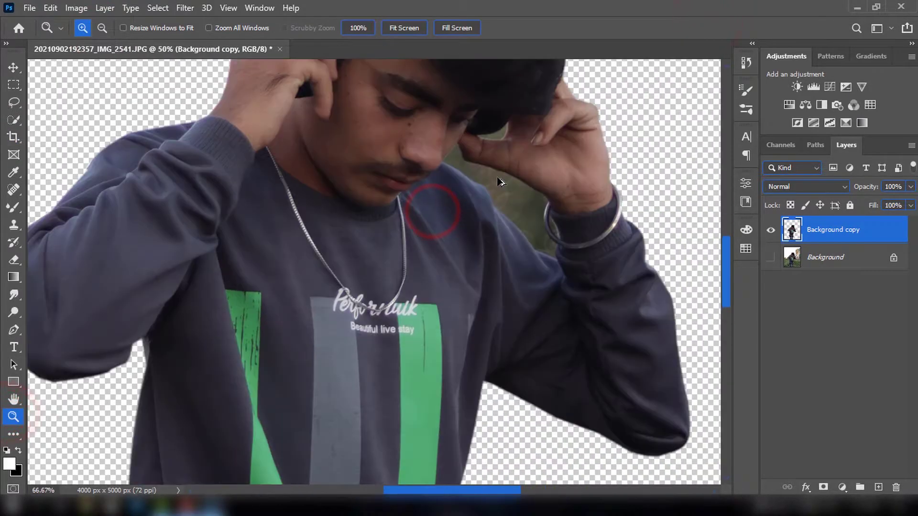
# Delete the background gap beside the boy's face.
pyautogui.click(520, 228)
pyautogui.press('p')
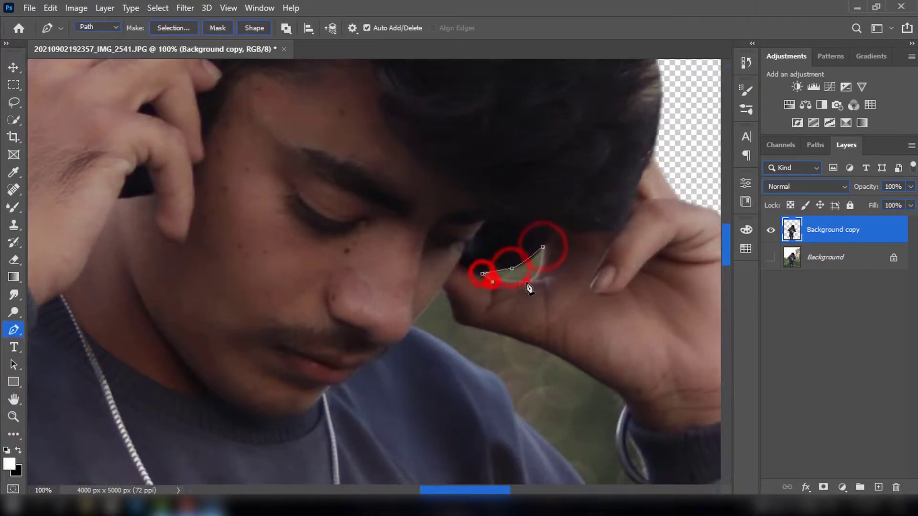
pyautogui.rightClick(546, 255)
pyautogui.click(569, 282)
pyautogui.press('Return')
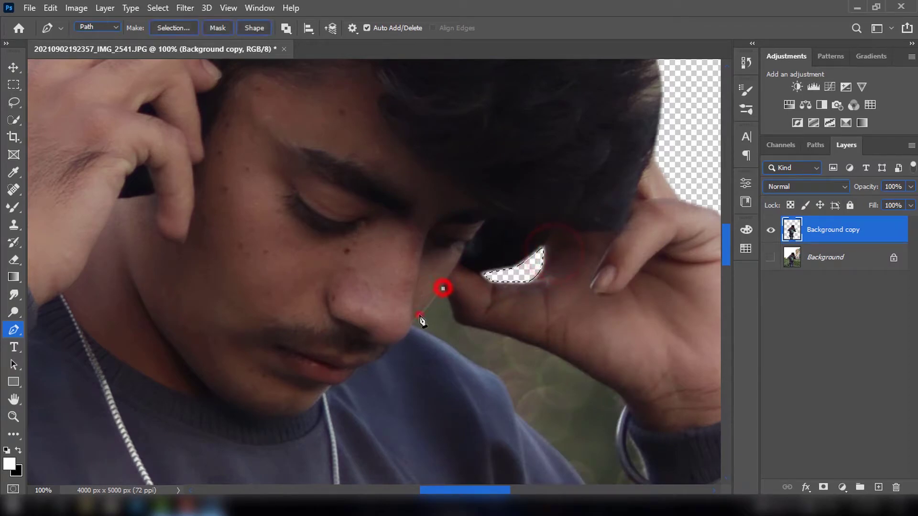
# Outline the gap beneath the hand along the shoulder and delete it.
pyautogui.click(515, 416)
pyautogui.click(561, 457)
pyautogui.moveTo(561, 457); pyautogui.dragTo(415, 305)
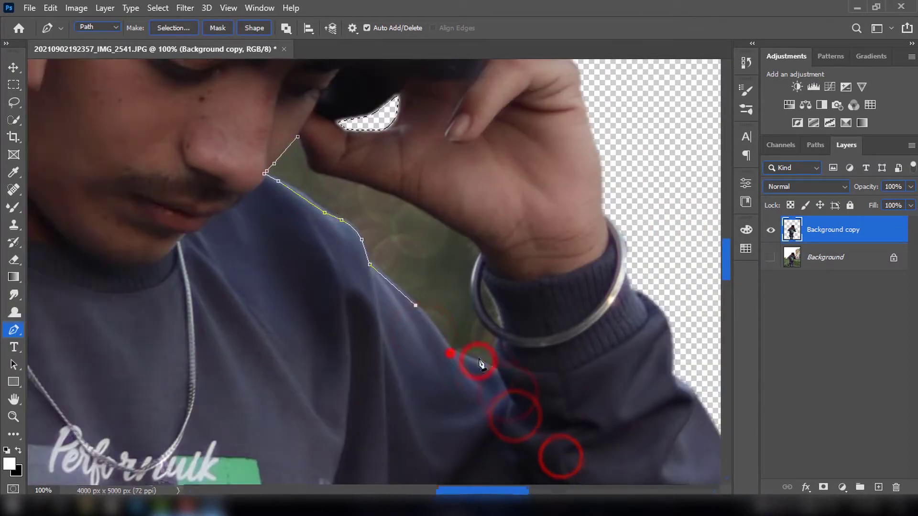
pyautogui.click(450, 353)
pyautogui.moveTo(499, 369); pyautogui.dragTo(499, 344)
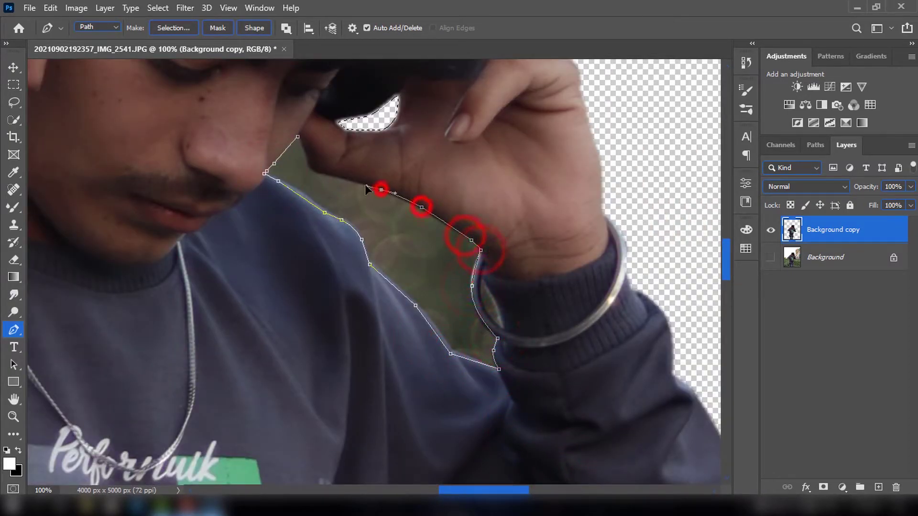
pyautogui.rightClick(288, 177)
pyautogui.click(318, 219)
pyautogui.click(529, 148)
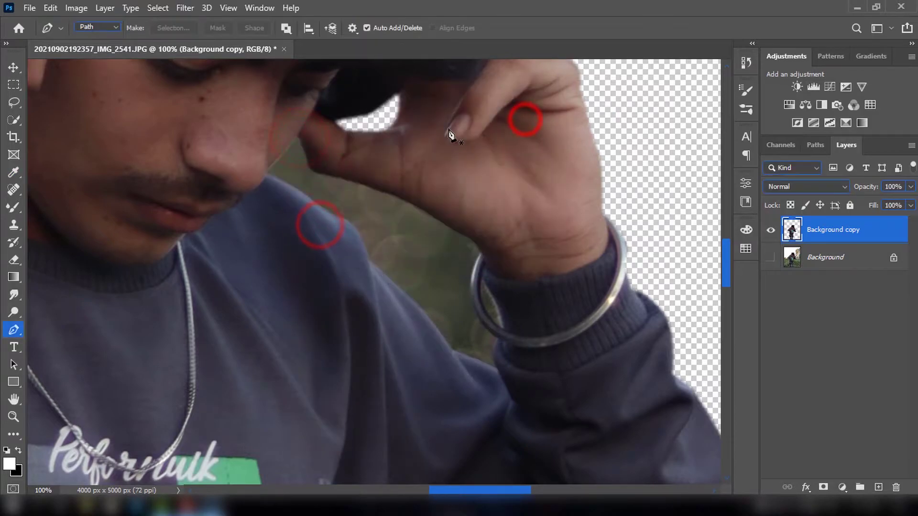
pyautogui.press('Delete')
# Delete the background in the wrist gap and zoom out to see the whole figure.
pyautogui.scroll(-2, 451, 133)
pyautogui.scroll(4, 468, 244)
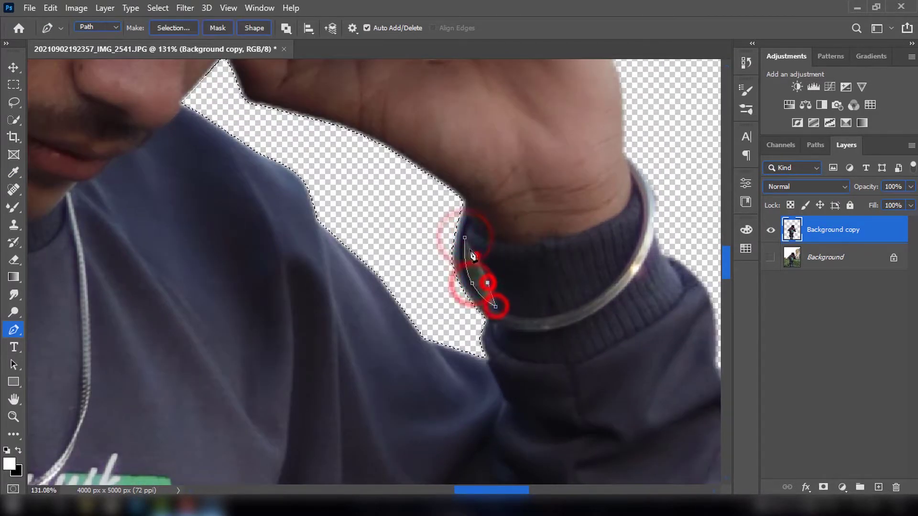
pyautogui.rightClick(475, 258)
pyautogui.click(506, 250)
pyautogui.click(516, 127)
pyautogui.press('Delete')
pyautogui.scroll(-3, 516, 127)
pyautogui.moveTo(295, 173)
pyautogui.mouseDown()
pyautogui.moveTo(388, 302)
pyautogui.moveTo(429, 396)
pyautogui.mouseUp()
pyautogui.click(13, 416)
pyautogui.scroll(-5, 313, 203)
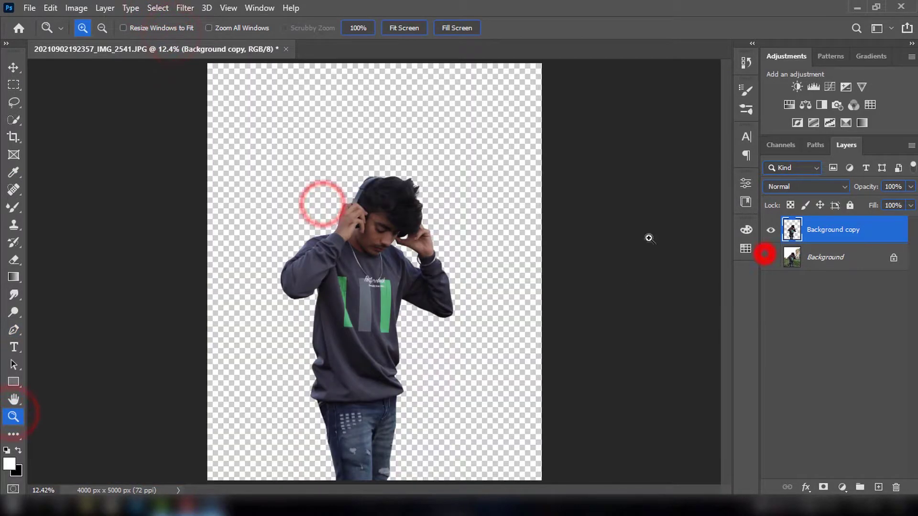
# Place the balloon sky image as an embedded layer.
pyautogui.click(29, 8)
pyautogui.click(82, 339)
pyautogui.click(86, 250)
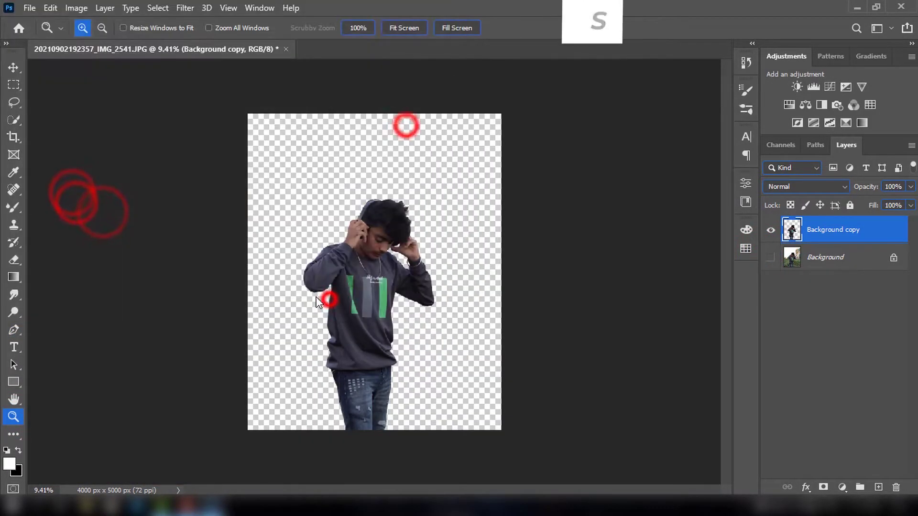
pyautogui.click(420, 213)
pyautogui.press('Return')
# Move the boy's layer above the sky, flip him horizontally and reposition him.
pyautogui.click(418, 245)
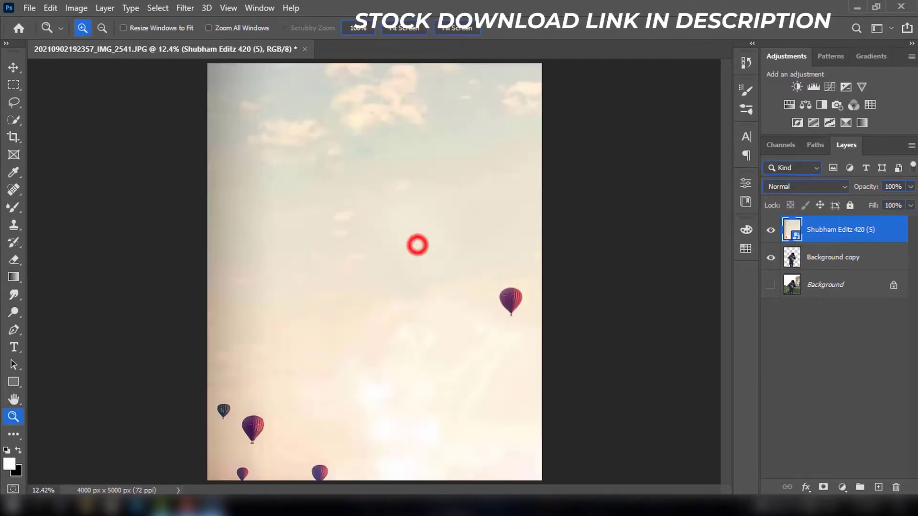
pyautogui.moveTo(835, 259); pyautogui.dragTo(835, 226)
pyautogui.hotkey('ctrl', 't')
pyautogui.rightClick(359, 340)
pyautogui.click(378, 325)
pyautogui.moveTo(356, 299); pyautogui.dragTo(403, 311)
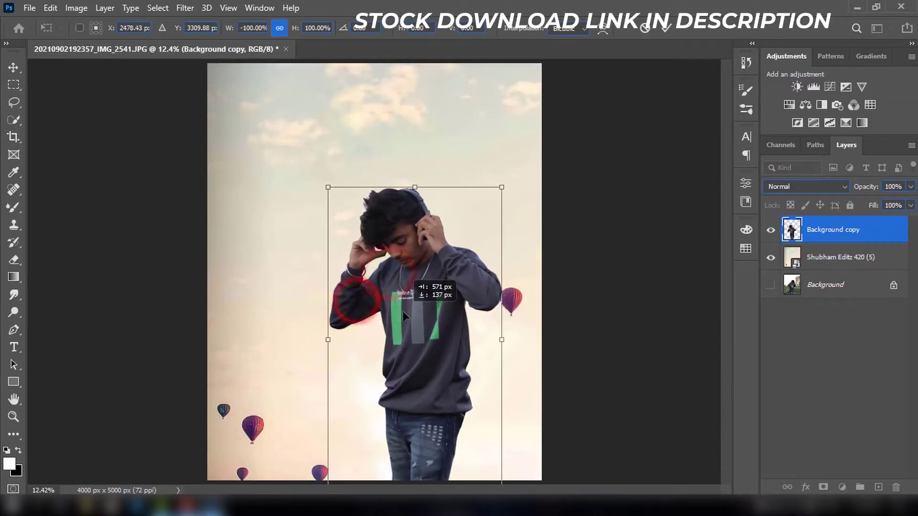
pyautogui.press('Return')
# Adjust the view zoom and start placing another image.
pyautogui.press('z')
pyautogui.click(467, 234)
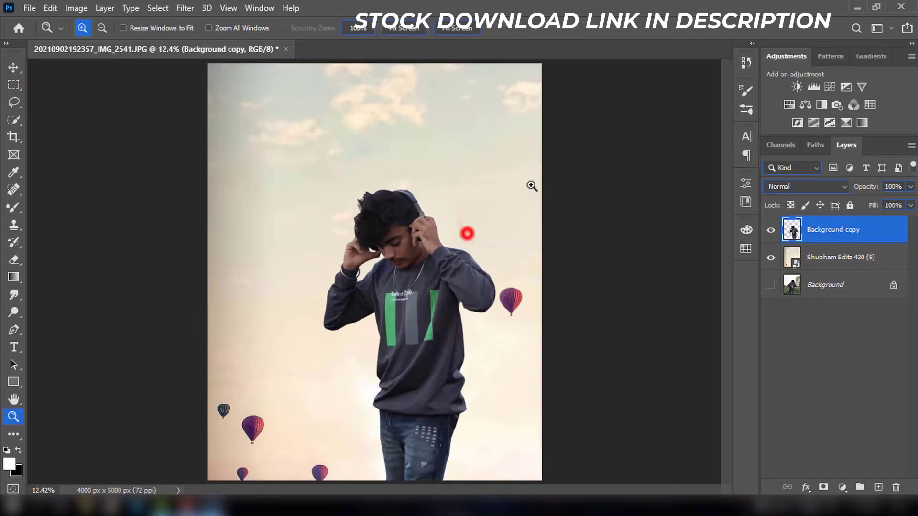
pyautogui.rightClick(832, 230)
pyautogui.click(676, 261)
pyautogui.click(30, 8)
# Place the treble clef image, scaled and positioned left of the boy.
pyautogui.click(70, 274)
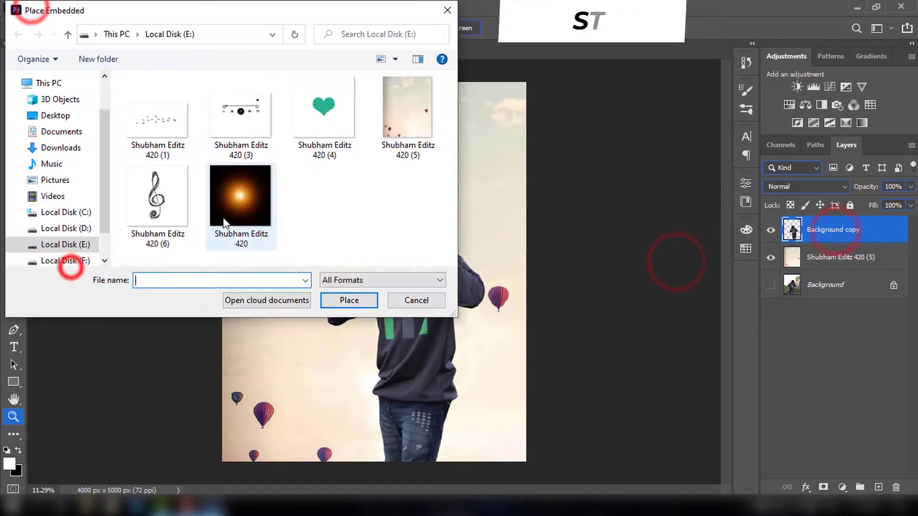
pyautogui.doubleClick(158, 196)
pyautogui.moveTo(359, 185)
pyautogui.mouseDown()
pyautogui.moveTo(389, 159)
pyautogui.moveTo(384, 174)
pyautogui.mouseUp()
pyautogui.moveTo(352, 311); pyautogui.dragTo(338, 312)
pyautogui.click(185, 371)
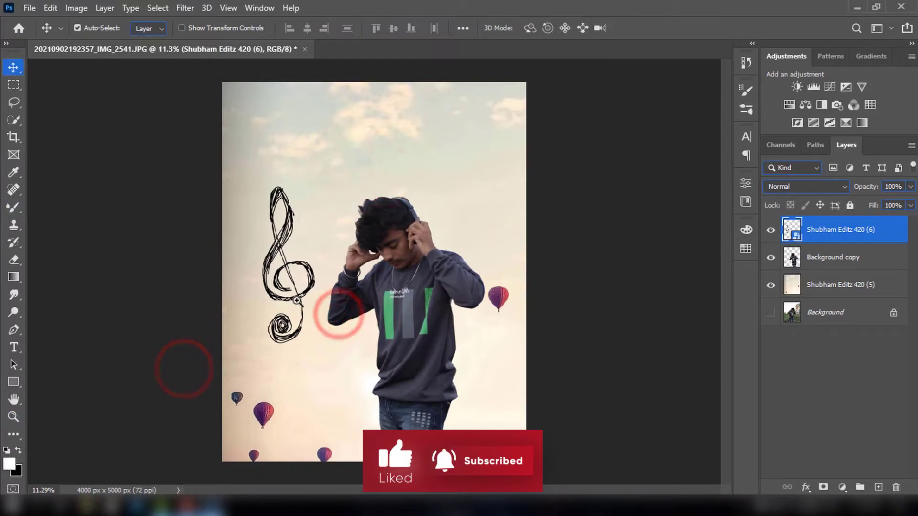
# Blend the clef with Soft Light at 90% opacity, then zoom in slightly.
pyautogui.click(782, 186)
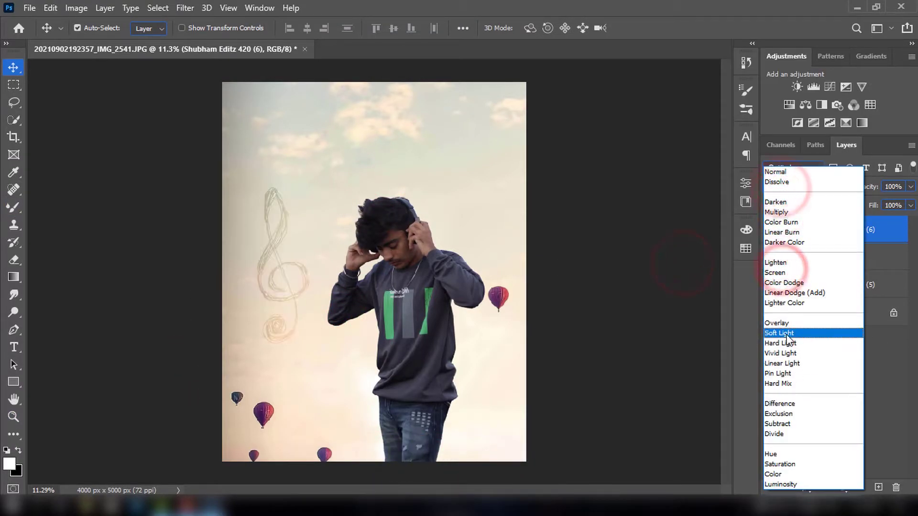
pyautogui.click(786, 334)
pyautogui.moveTo(875, 196); pyautogui.dragTo(865, 196)
pyautogui.rightClick(522, 207)
pyautogui.click(424, 205)
pyautogui.click(14, 417)
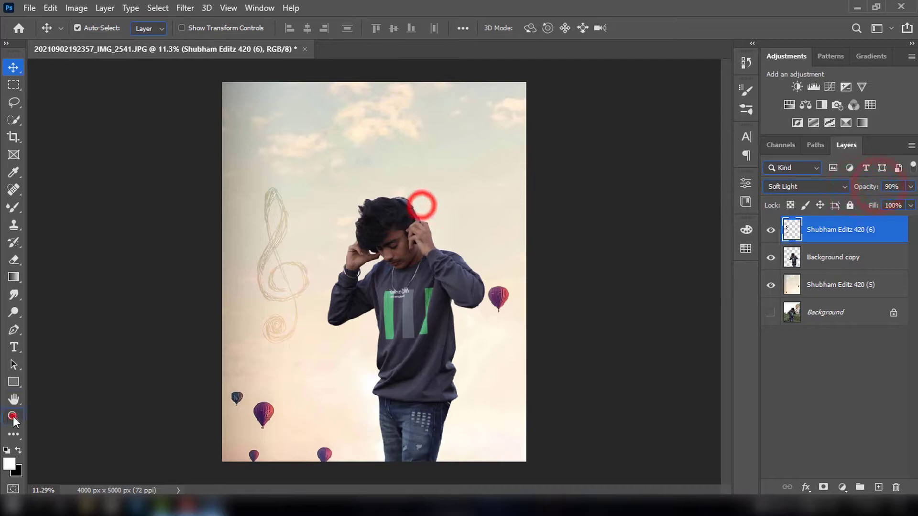
pyautogui.click(519, 196)
# Place the music-player graphic embedded, enlarge it, blend it Multiply and move it top-left.
pyautogui.click(30, 8)
pyautogui.click(235, 147)
pyautogui.click(349, 299)
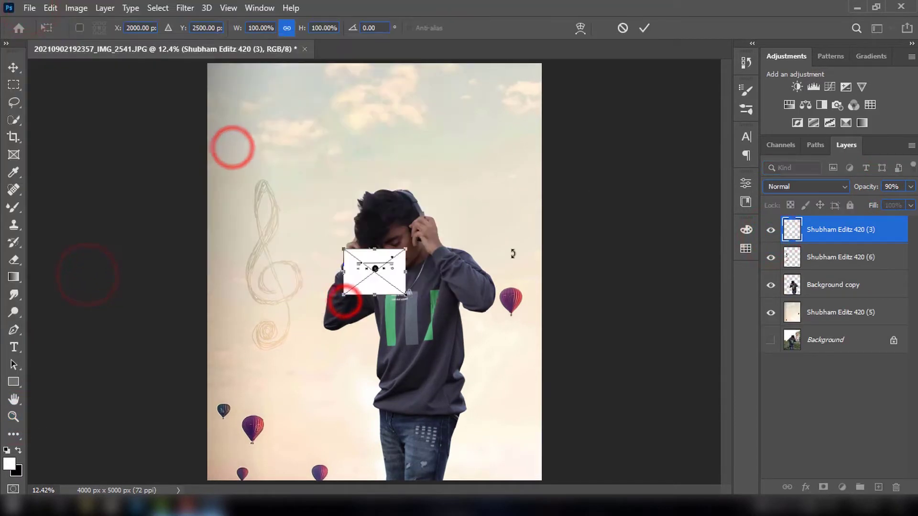
pyautogui.moveTo(400, 250); pyautogui.dragTo(455, 205)
pyautogui.moveTo(367, 264); pyautogui.dragTo(293, 159)
pyautogui.click(212, 221)
pyautogui.click(806, 186)
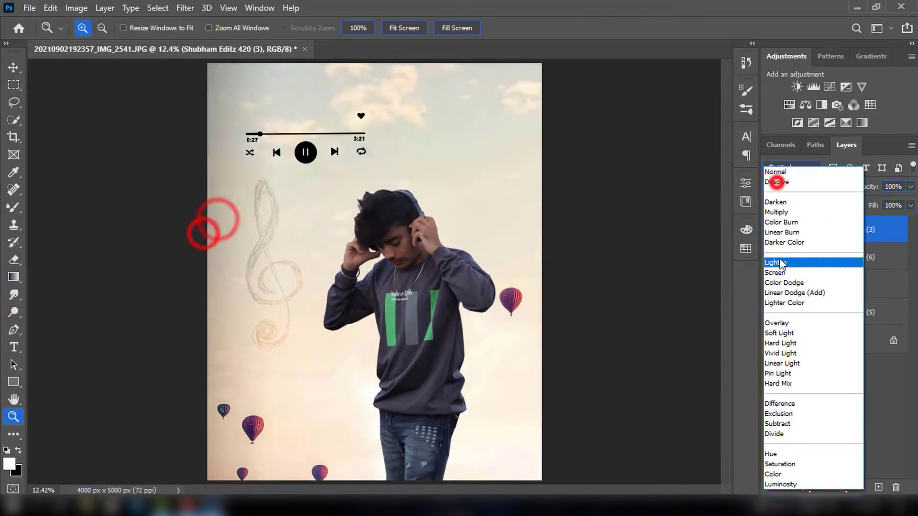
pyautogui.click(777, 215)
pyautogui.press('v')
pyautogui.moveTo(303, 157); pyautogui.dragTo(288, 151)
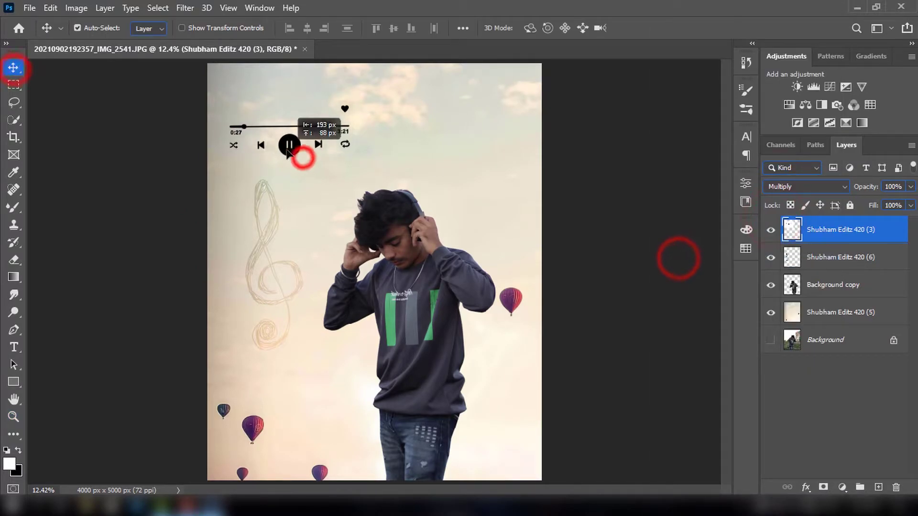
pyautogui.click(416, 328)
pyautogui.hotkey('ctrl', '-')
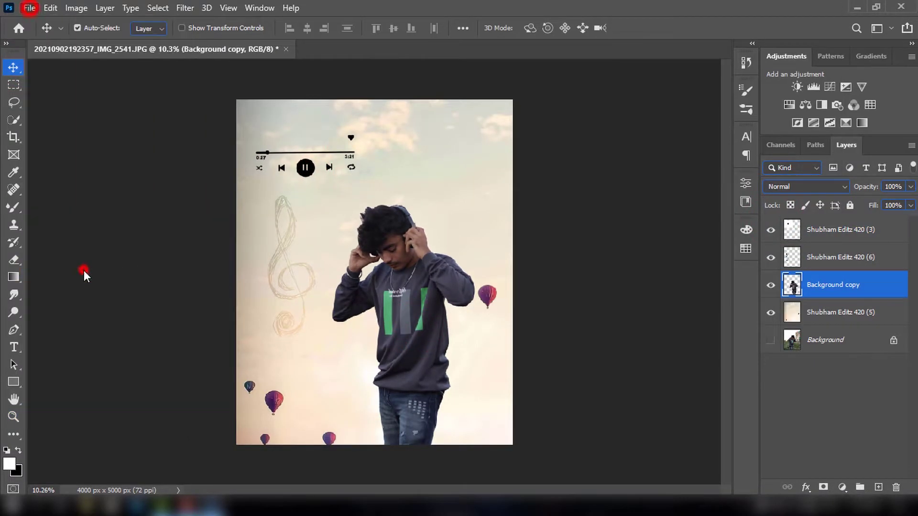
# Place the heart, shrink it above the 3:21 time and bring its layer to the top.
pyautogui.click(307, 121)
pyautogui.click(349, 299)
pyautogui.moveTo(360, 98)
pyautogui.mouseDown()
pyautogui.moveTo(373, 239)
pyautogui.moveTo(358, 139)
pyautogui.mouseUp()
pyautogui.scroll(2, 357, 182)
pyautogui.scroll(3, 357, 182)
pyautogui.moveTo(328, 82); pyautogui.dragTo(379, 147)
pyautogui.moveTo(416, 186); pyautogui.dragTo(417, 169)
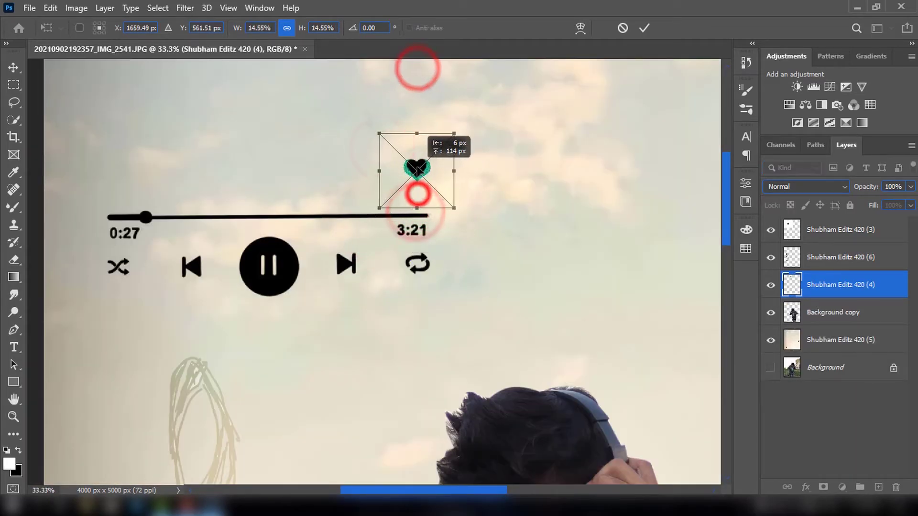
pyautogui.press('Return')
pyautogui.hotkey('ctrl', 'shift', ']')
pyautogui.press('z')
pyautogui.scroll(-5, 520, 173)
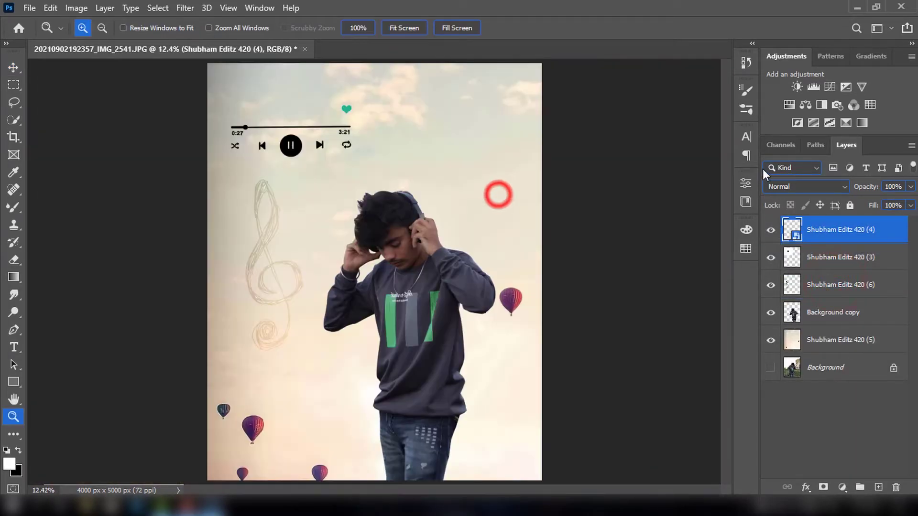
# Place the flock of birds in the upper-right sky at 50% opacity.
pyautogui.click(29, 8)
pyautogui.click(72, 268)
pyautogui.doubleClick(156, 123)
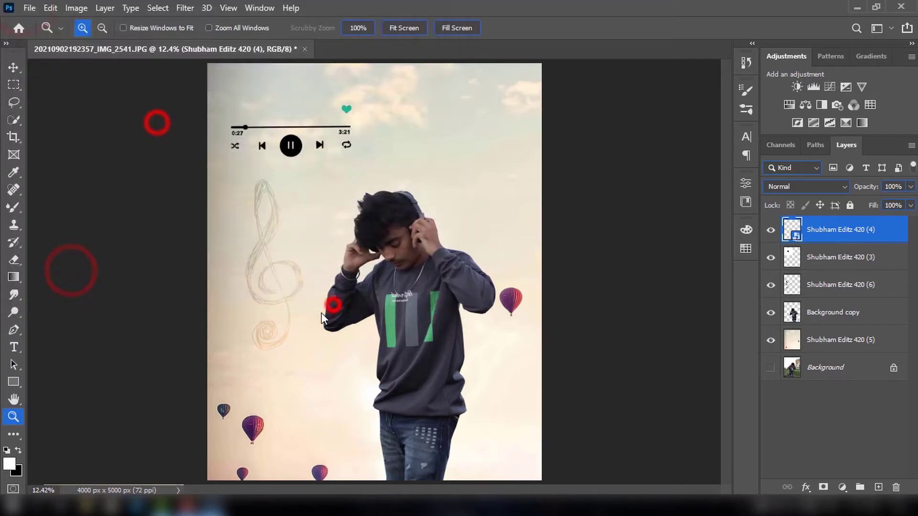
pyautogui.moveTo(475, 192); pyautogui.dragTo(542, 90)
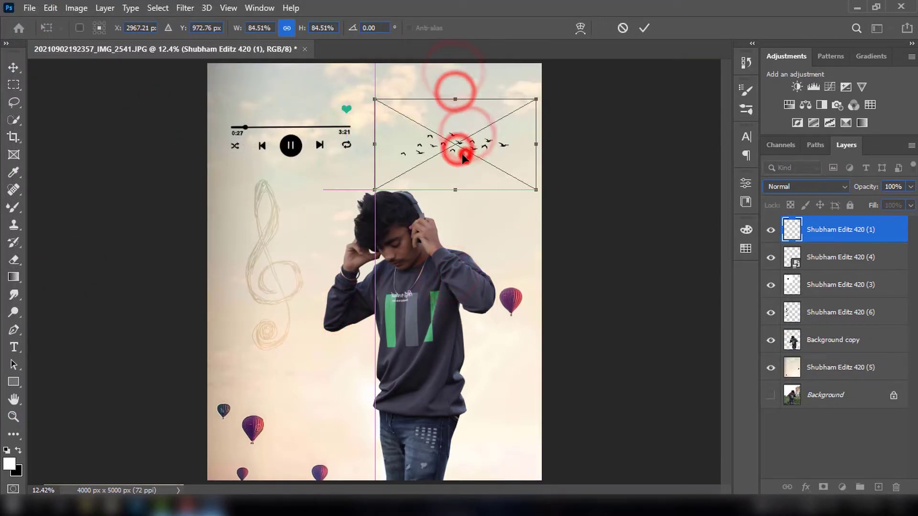
pyautogui.press('Return')
pyautogui.press('z')
pyautogui.moveTo(861, 189)
pyautogui.mouseDown()
pyautogui.moveTo(841, 195)
pyautogui.moveTo(858, 194)
pyautogui.mouseUp()
pyautogui.write('50')
pyautogui.rightClick(818, 254)
pyautogui.click(671, 256)
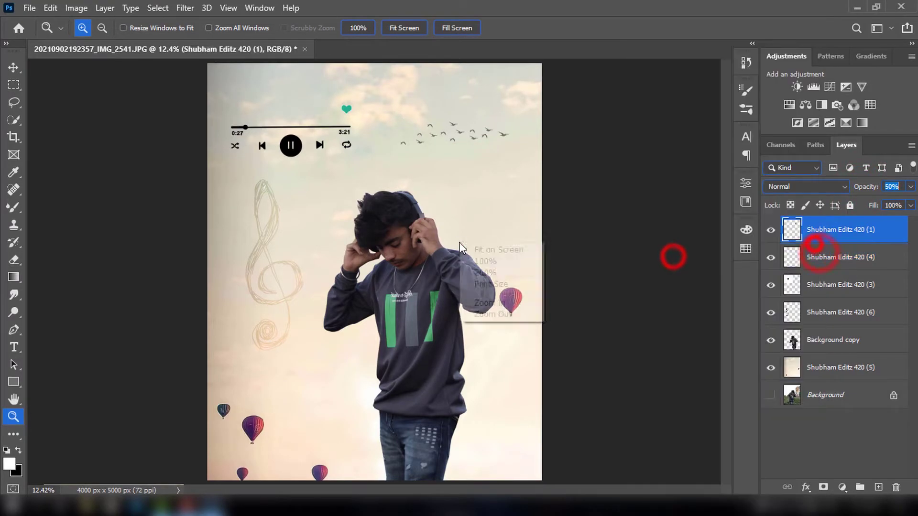
pyautogui.click(469, 244)
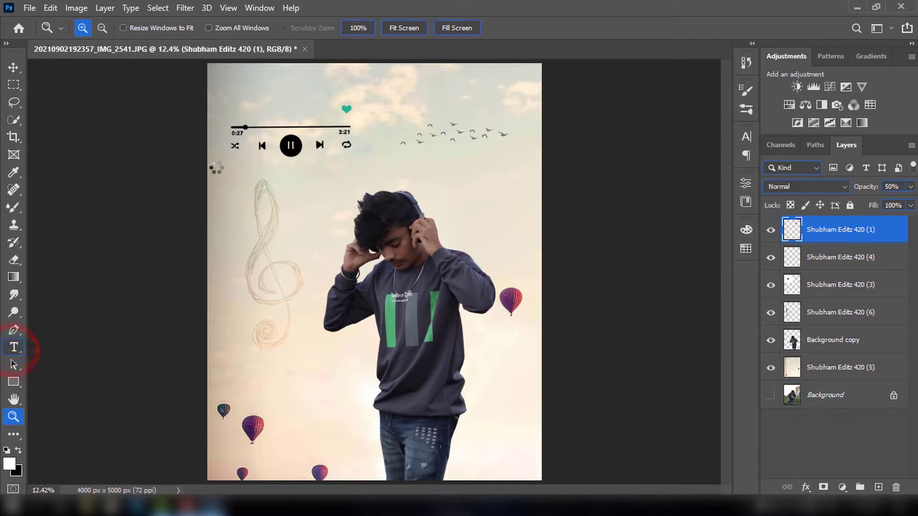
# Add the song title in black at the canvas's top-left and enlarge its font size.
pyautogui.click(71, 351)
pyautogui.click(18, 450)
pyautogui.click(233, 88)
pyautogui.write('Sanam Teri Kasa')
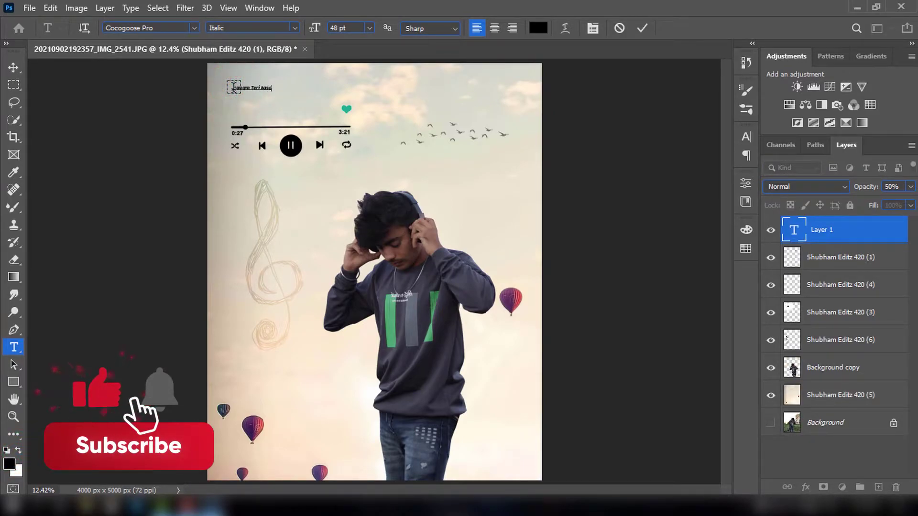
pyautogui.write('m')
pyautogui.hotkey('ctrl', 'a')
pyautogui.moveTo(314, 28); pyautogui.dragTo(337, 40)
pyautogui.click(642, 28)
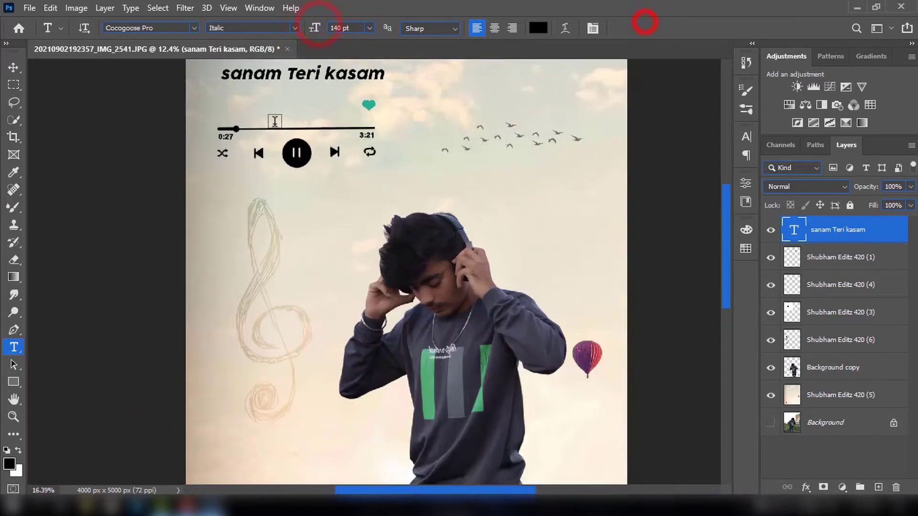
# Capitalize the title's first letter so it reads 'Sanam Teri kasam'.
pyautogui.scroll(3, 390, 139)
pyautogui.press('v')
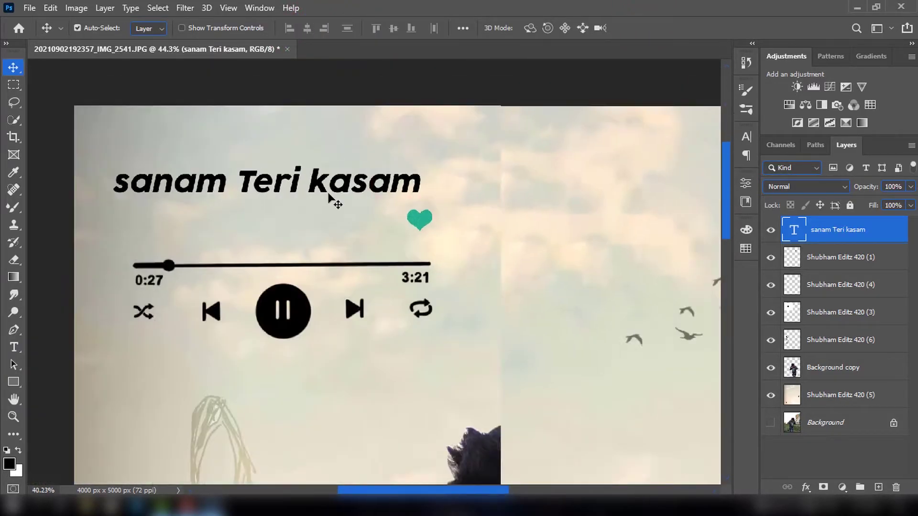
pyautogui.scroll(-2, 334, 201)
pyautogui.press('t')
pyautogui.click(211, 191)
pyautogui.press('Delete')
pyautogui.write('S')
pyautogui.click(642, 27)
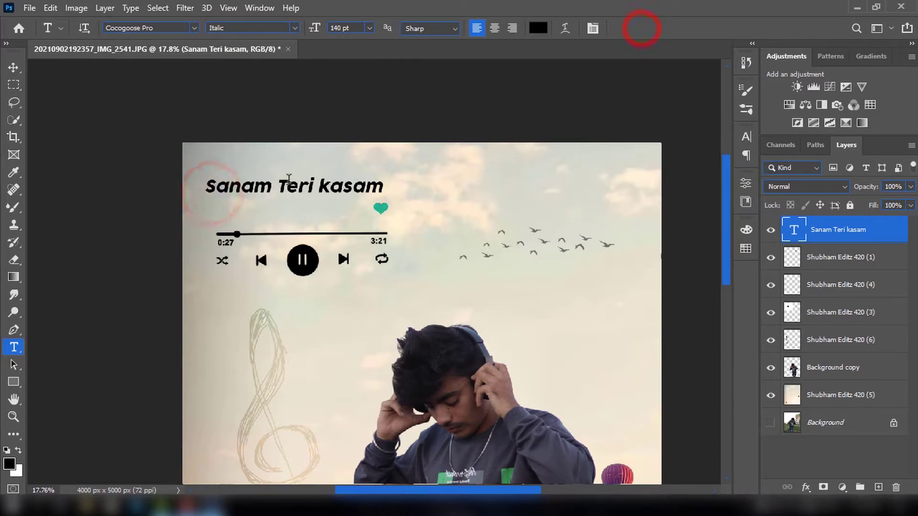
pyautogui.keyDown('ctrl'); pyautogui.click(198, 185); pyautogui.keyUp('ctrl')
# Zoom out to view the whole poster.
pyautogui.press('v')
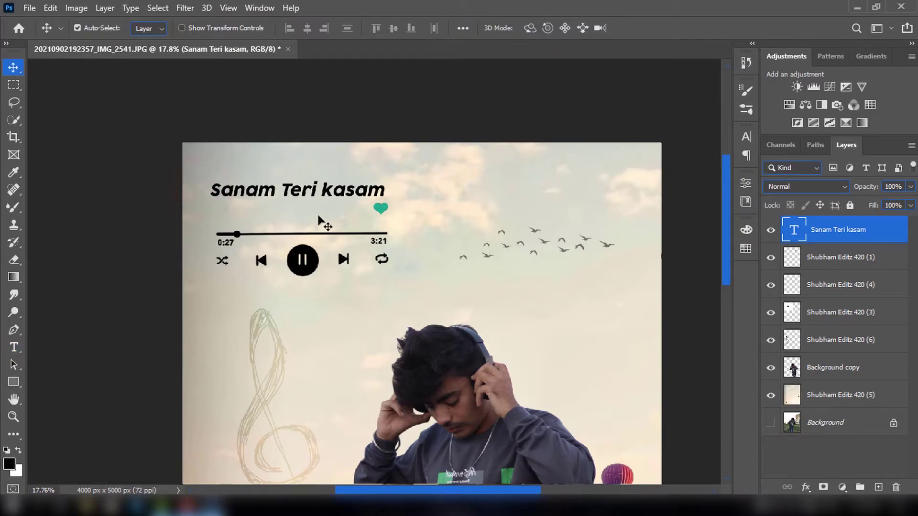
pyautogui.scroll(-2, 340, 153)
pyautogui.press('z')
pyautogui.keyDown('alt'); pyautogui.click(402, 165); pyautogui.keyUp('alt')
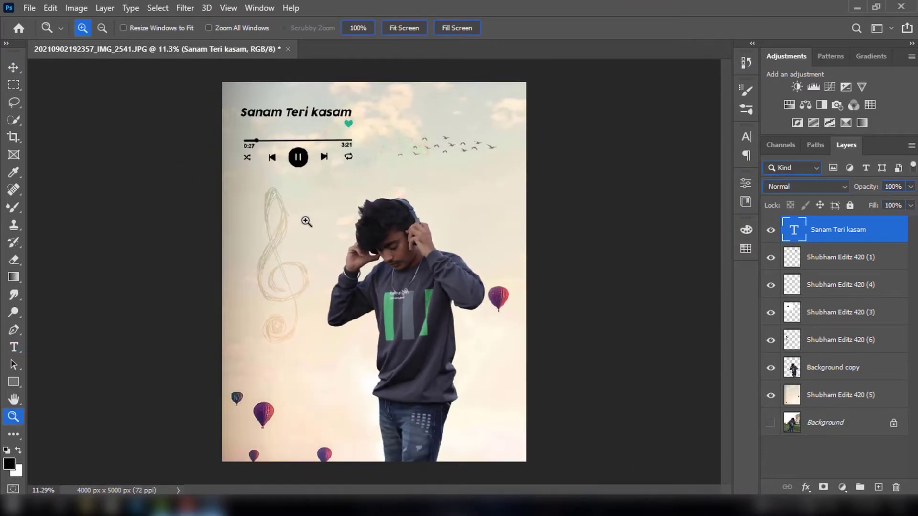
# Duplicate the boy's Background copy layer, hide the original and zoom in on his hair.
pyautogui.click(841, 367)
pyautogui.hotkey('ctrl', 'j')
pyautogui.click(771, 395)
pyautogui.moveTo(305, 180); pyautogui.dragTo(349, 269)
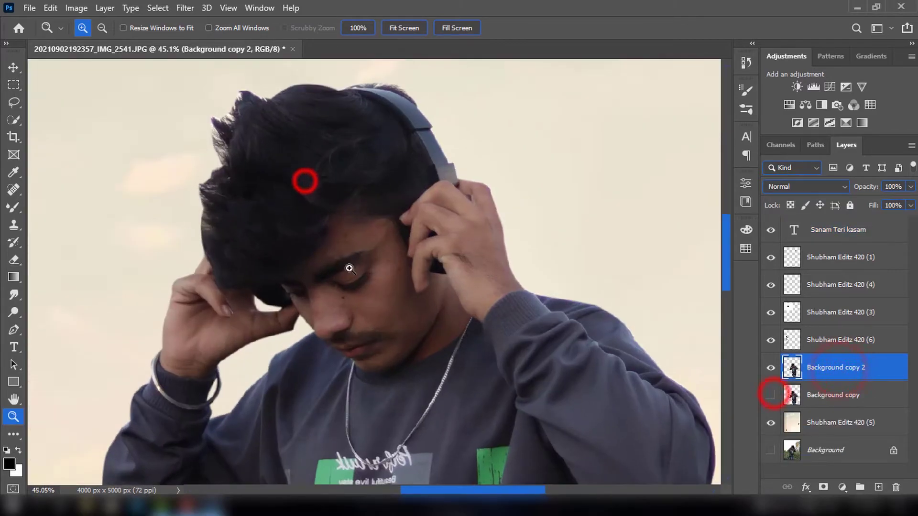
pyautogui.click(426, 252)
# Smudge the boy's hair tips upward and outward into spiky strands.
pyautogui.click(13, 292)
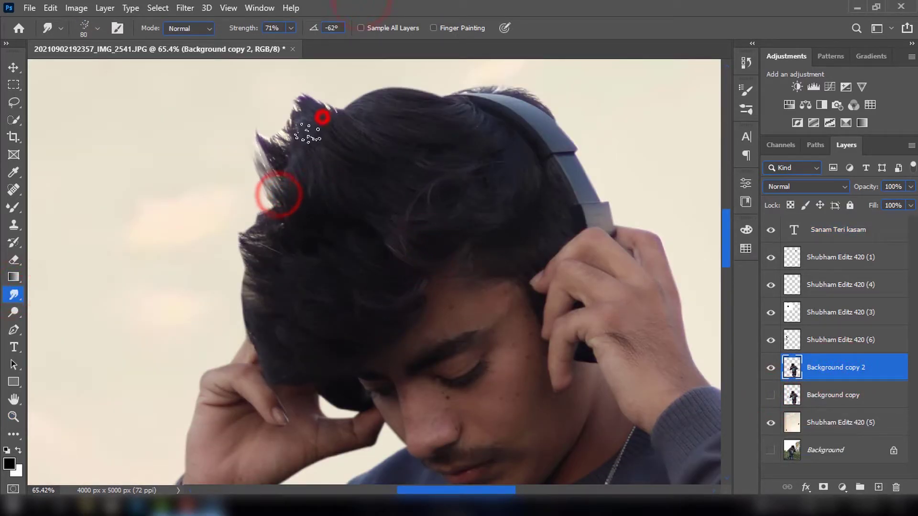
pyautogui.moveTo(288, 153)
pyautogui.mouseDown()
pyautogui.moveTo(306, 109)
pyautogui.moveTo(399, 79)
pyautogui.mouseUp()
pyautogui.press(']')
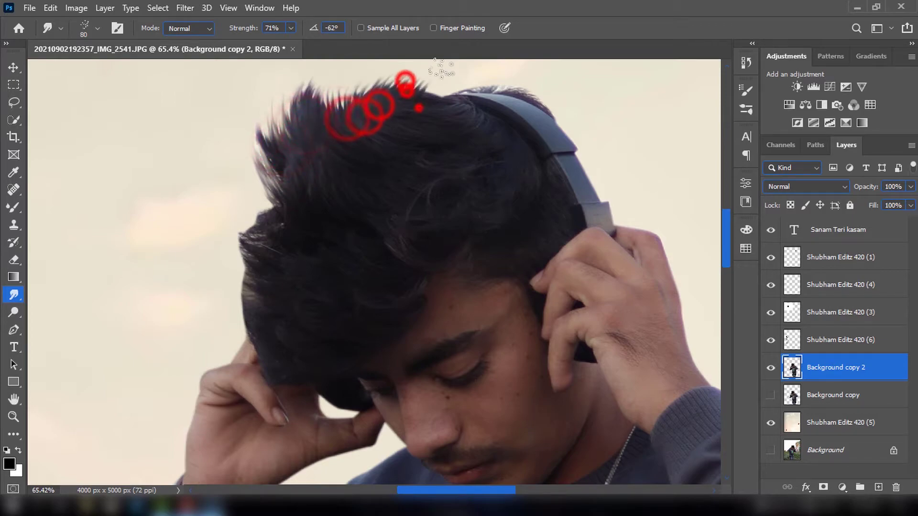
pyautogui.moveTo(420, 108); pyautogui.dragTo(404, 67)
pyautogui.scroll(-2, 264, 203)
pyautogui.press('[')
pyautogui.moveTo(255, 234); pyautogui.dragTo(227, 196)
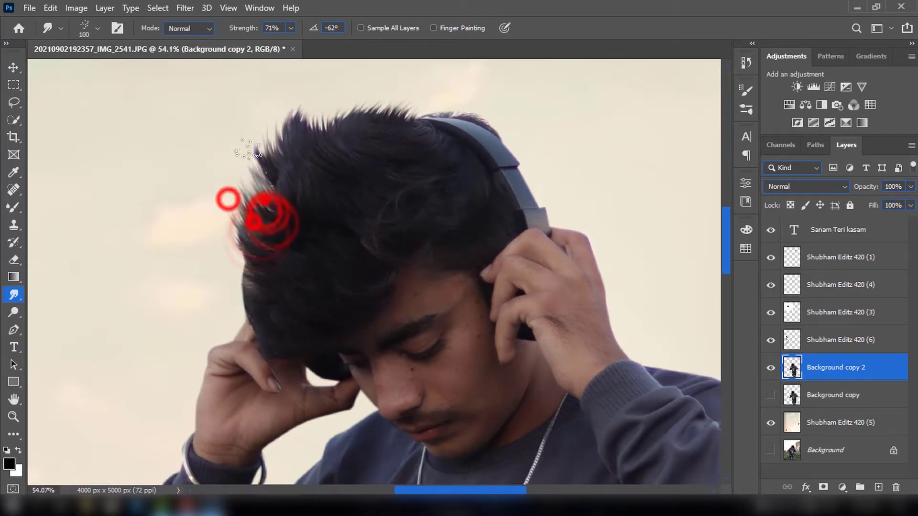
pyautogui.moveTo(330, 131); pyautogui.dragTo(313, 103)
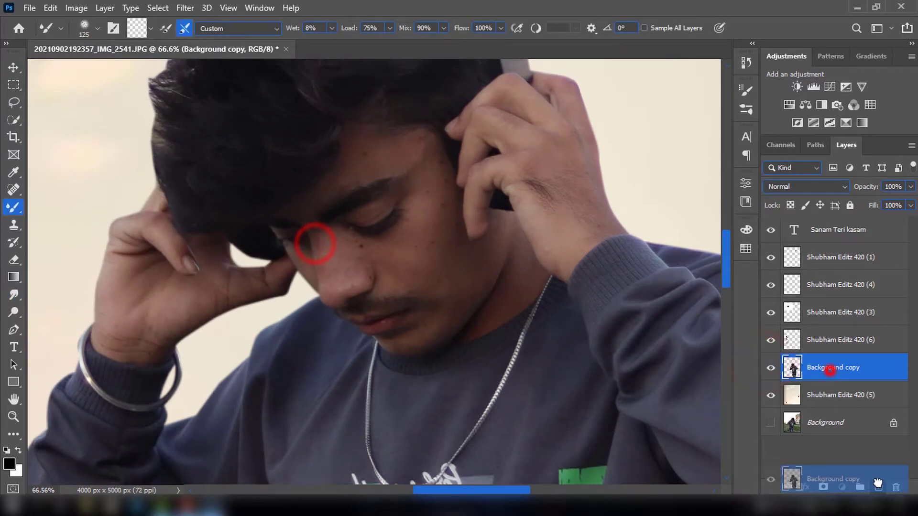
# Smooth the skin on the boy's forehead with Spot Healing and the Mixer Brush.
pyautogui.hotkey('ctrl', 'j')
pyautogui.scroll(3, 314, 240)
pyautogui.press('j')
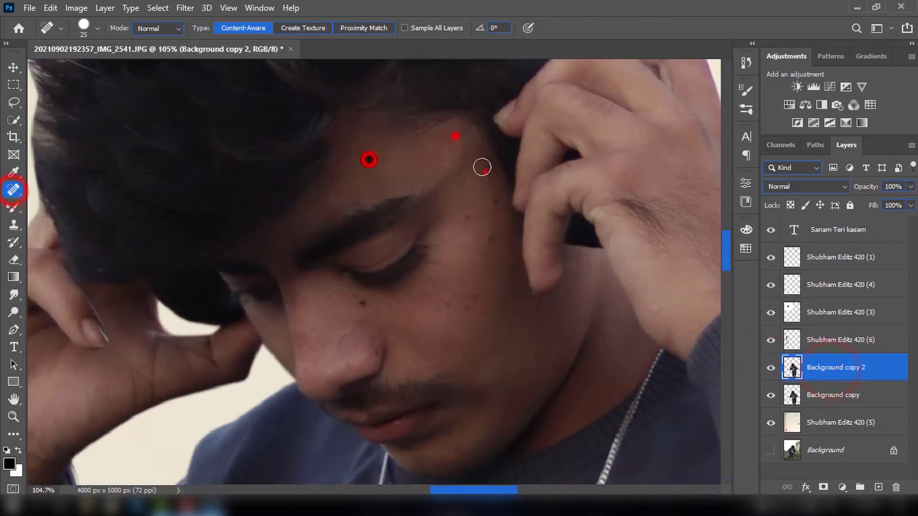
pyautogui.press('b')
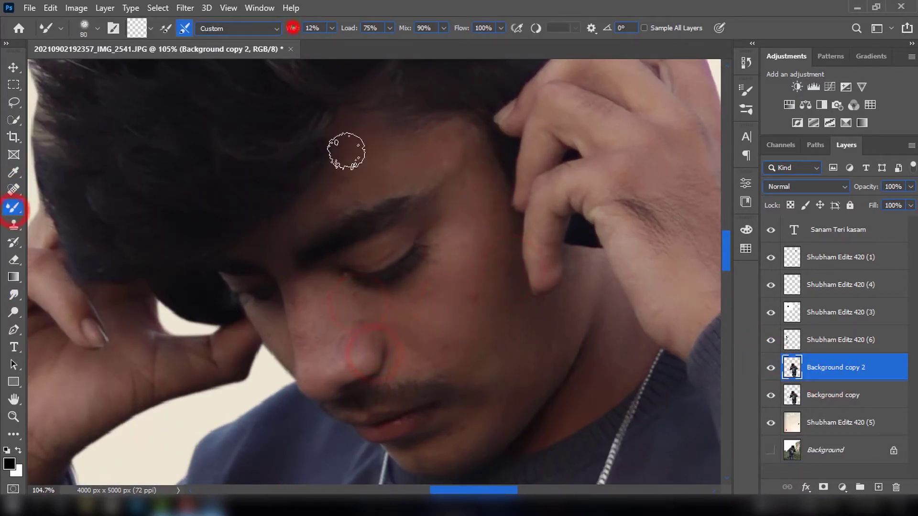
pyautogui.click(451, 153)
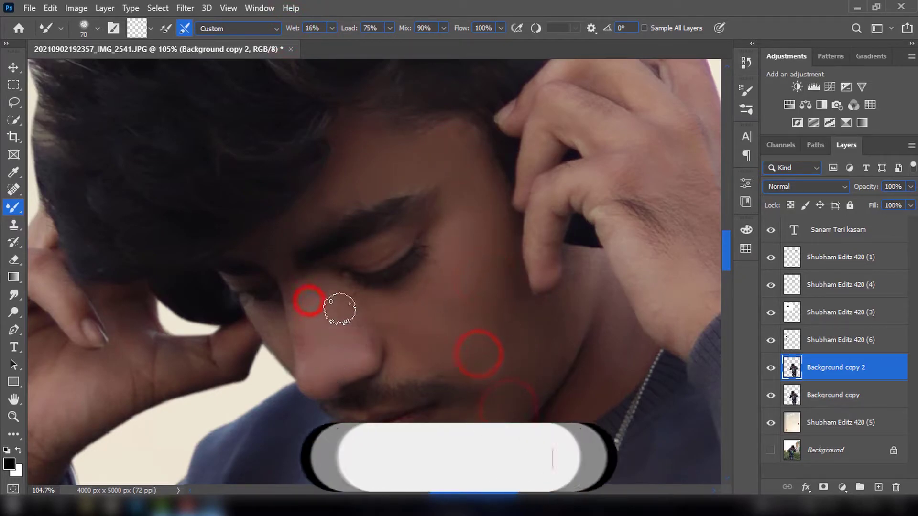
pyautogui.press('z')
pyautogui.keyDown('alt'); pyautogui.click(353, 306); pyautogui.keyUp('alt')
pyautogui.keyDown('alt'); pyautogui.click(432, 229); pyautogui.keyUp('alt')
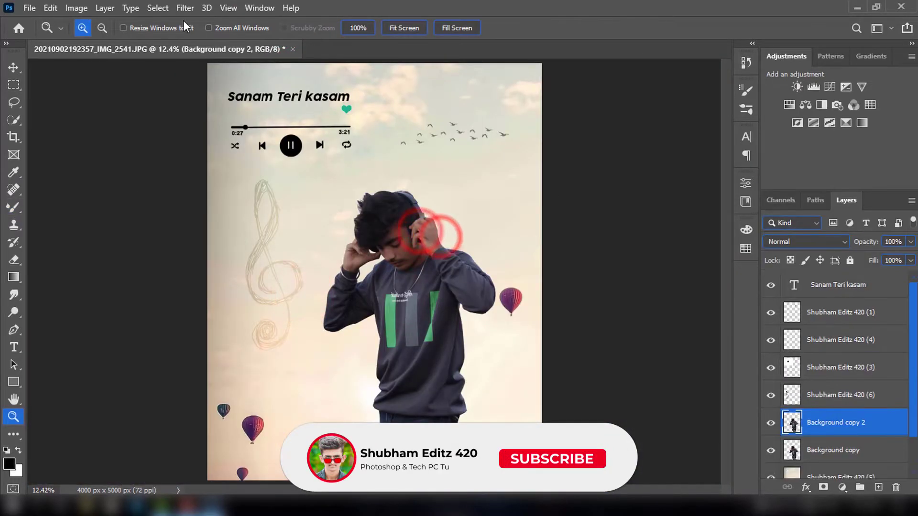
# Run SkinFiner with the Smoothing-High preset on the Background copy 2 layer.
pyautogui.click(185, 8)
pyautogui.click(307, 328)
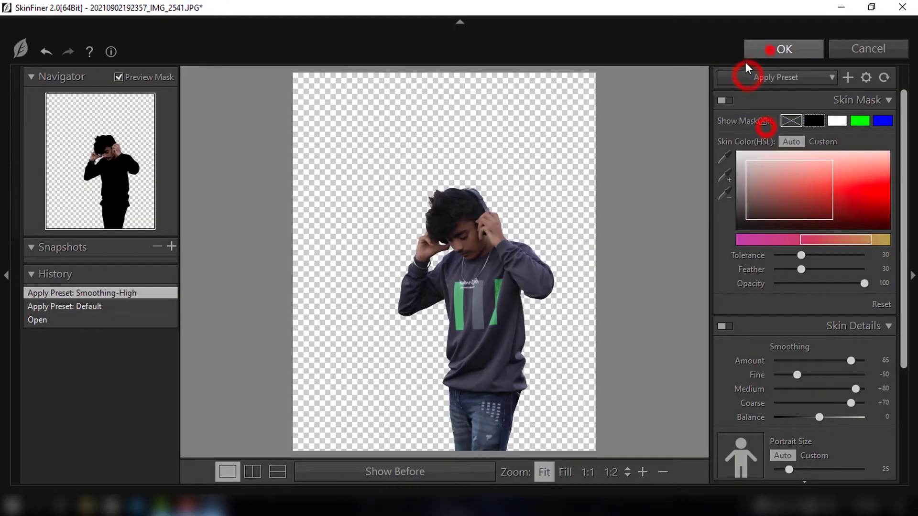
pyautogui.click(770, 46)
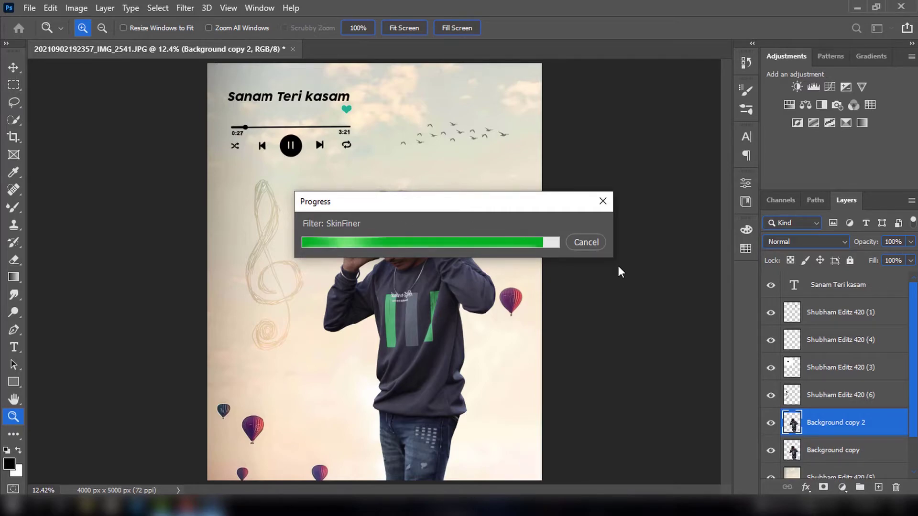
# In Viveza 2, add a control point on the face and raise Brightness to 28%.
pyautogui.click(185, 8)
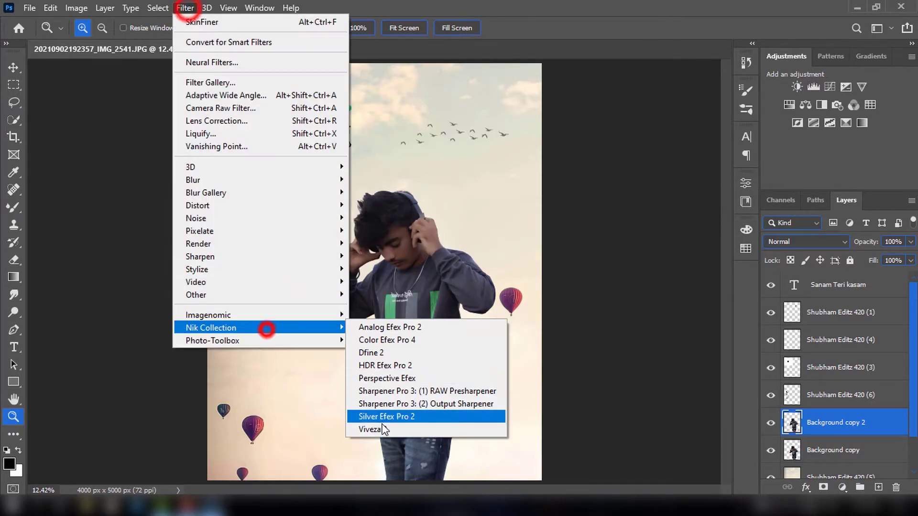
pyautogui.click(266, 330)
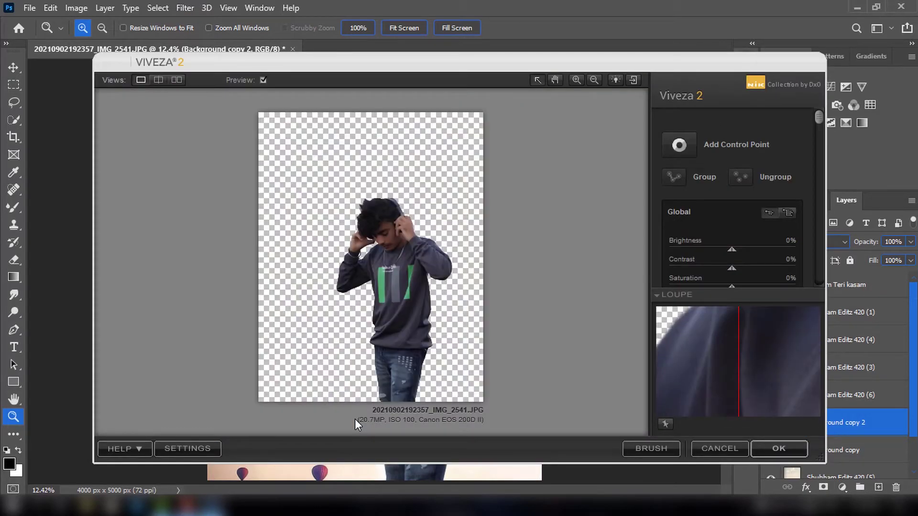
pyautogui.click(679, 144)
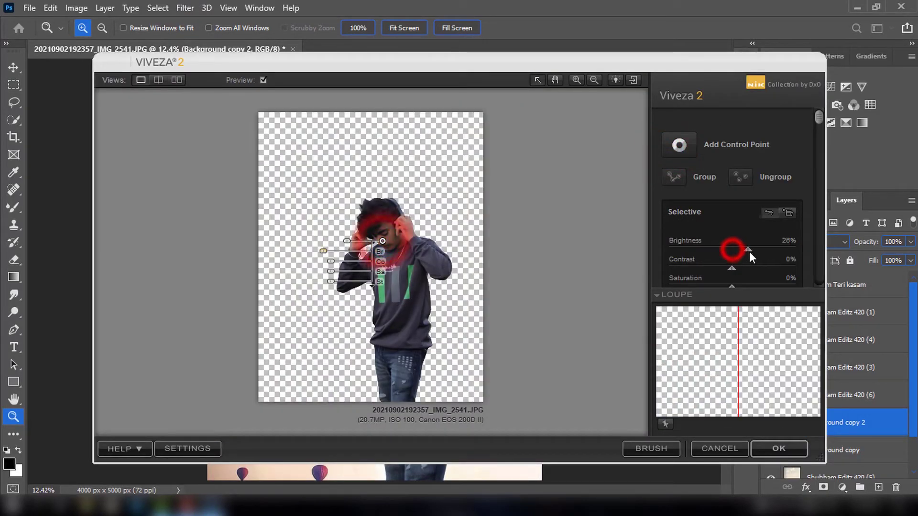
pyautogui.moveTo(731, 250); pyautogui.dragTo(761, 256)
pyautogui.click(762, 443)
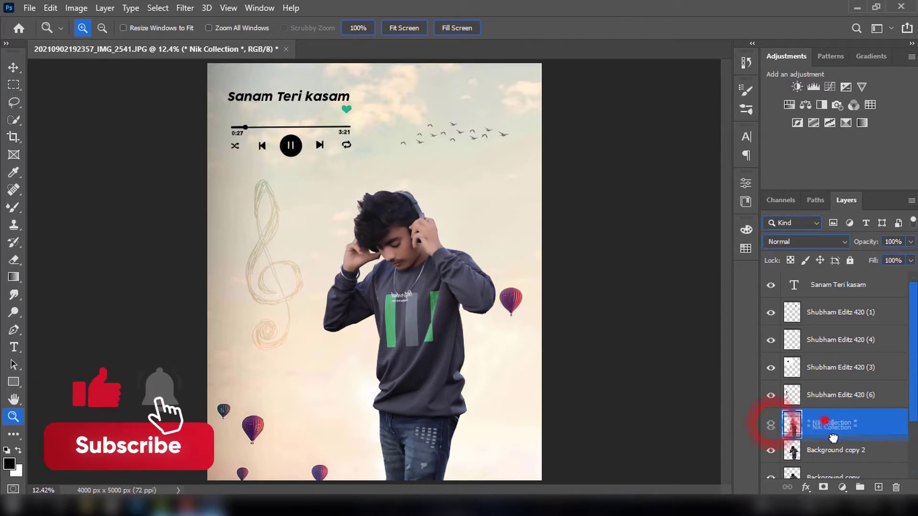
# Copy the Nik Collection layer with Ctrl+J and launch Color Efex Pro 4 on it.
pyautogui.hotkey('ctrl', 'j')
pyautogui.click(185, 8)
pyautogui.click(256, 324)
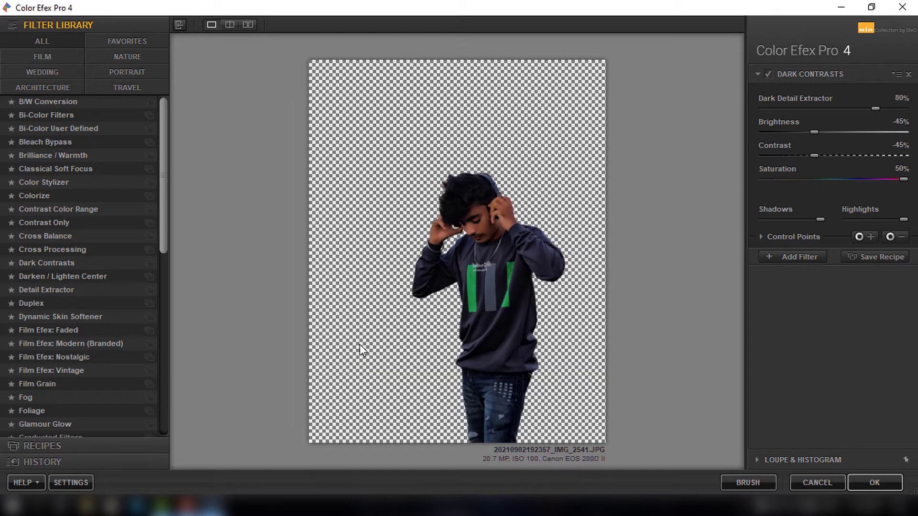
# Add then remove a control point, keeping the default Dark Contrasts settings.
pyautogui.click(887, 234)
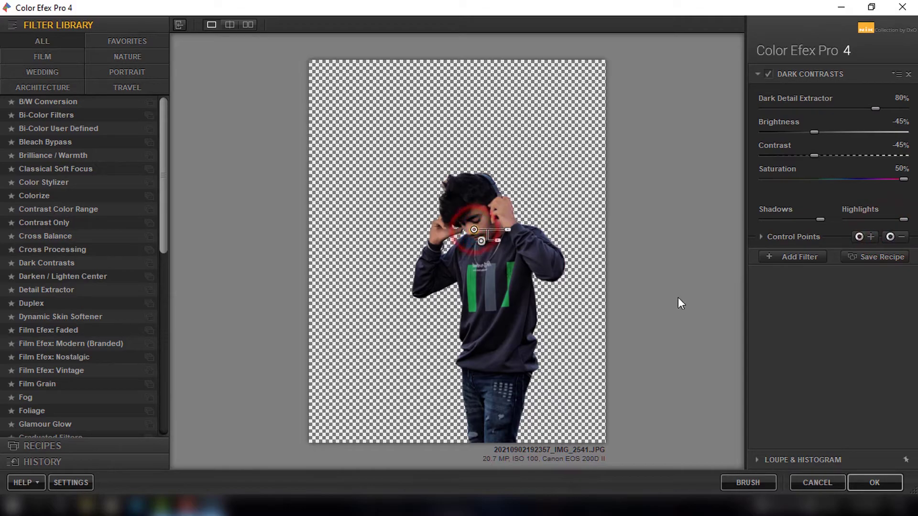
pyautogui.click(891, 231)
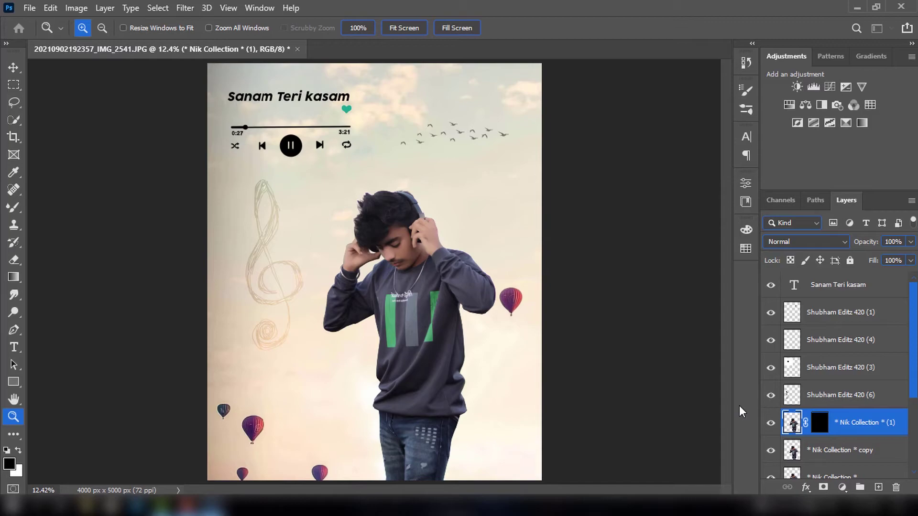
# Hide the Dark Contrasts layer, merge the visible layers and duplicate the merged layer.
pyautogui.write('50')
pyautogui.click(771, 424)
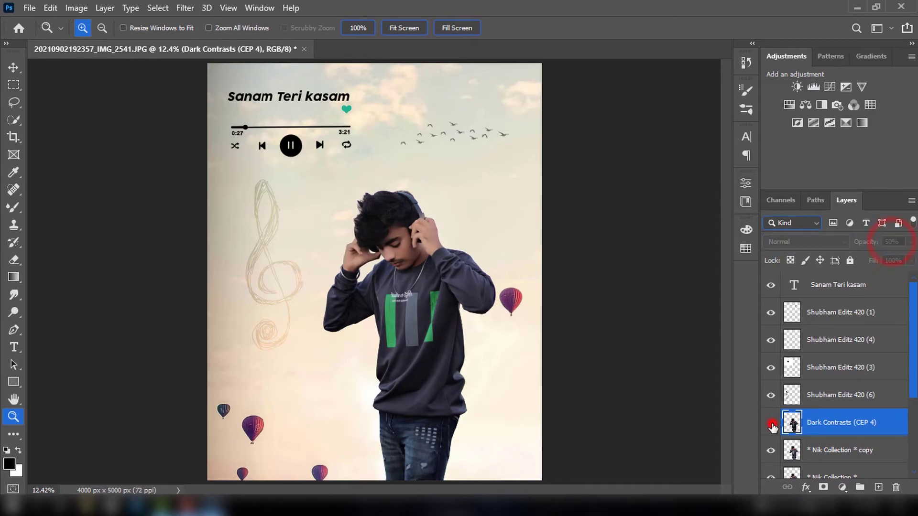
pyautogui.click(469, 230)
pyautogui.moveTo(869, 192); pyautogui.dragTo(869, 137)
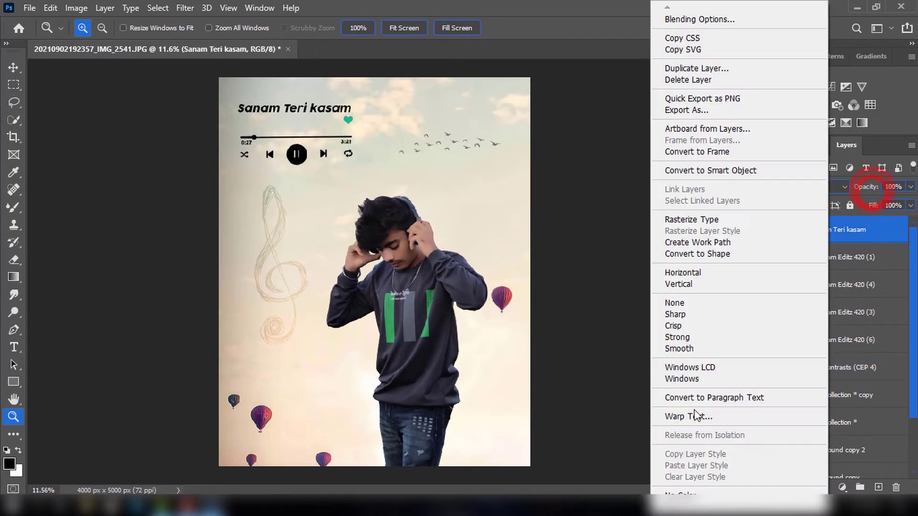
pyautogui.moveTo(911, 368); pyautogui.dragTo(908, 447)
pyautogui.rightClick(908, 447)
pyautogui.click(660, 403)
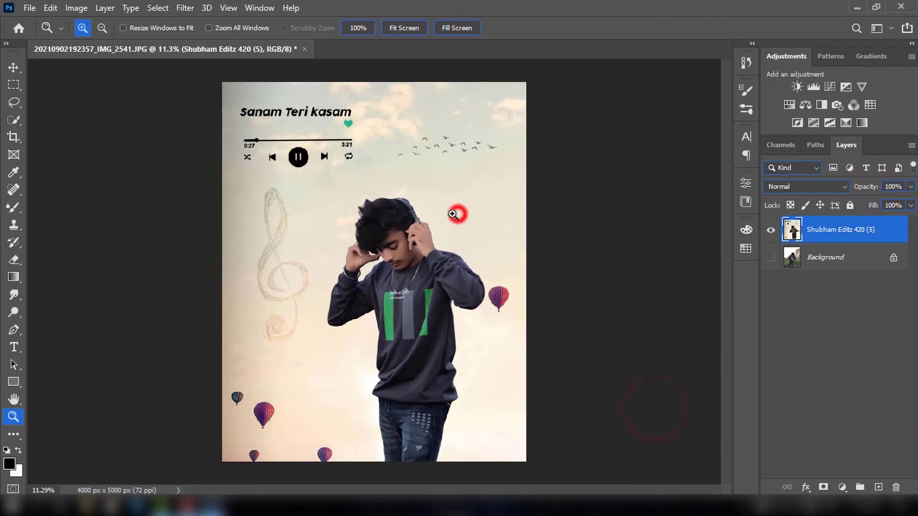
pyautogui.moveTo(831, 229); pyautogui.dragTo(878, 487)
# Place the light overlay image in Screen mode and scale it up over the boy.
pyautogui.click(29, 7)
pyautogui.click(72, 270)
pyautogui.doubleClick(342, 302)
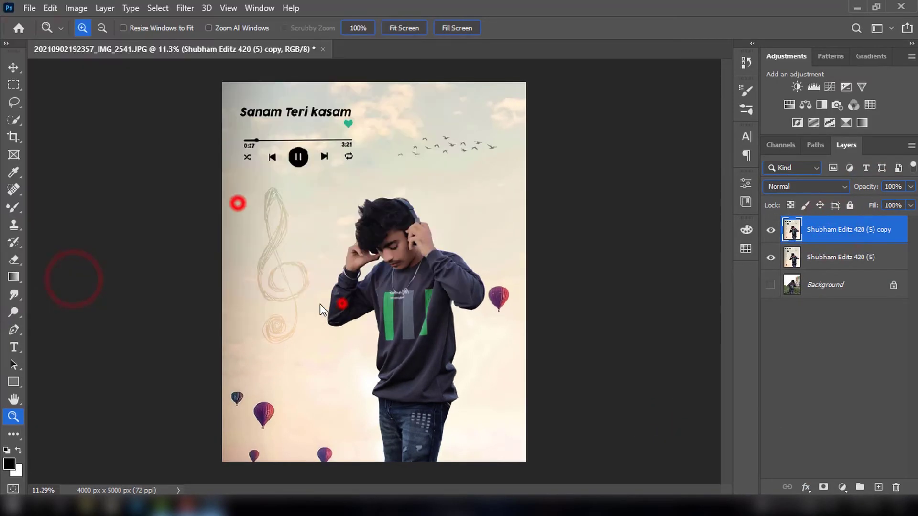
pyautogui.click(806, 186)
pyautogui.moveTo(384, 282)
pyautogui.mouseDown()
pyautogui.moveTo(479, 368)
pyautogui.moveTo(478, 249)
pyautogui.mouseUp()
pyautogui.click(772, 284)
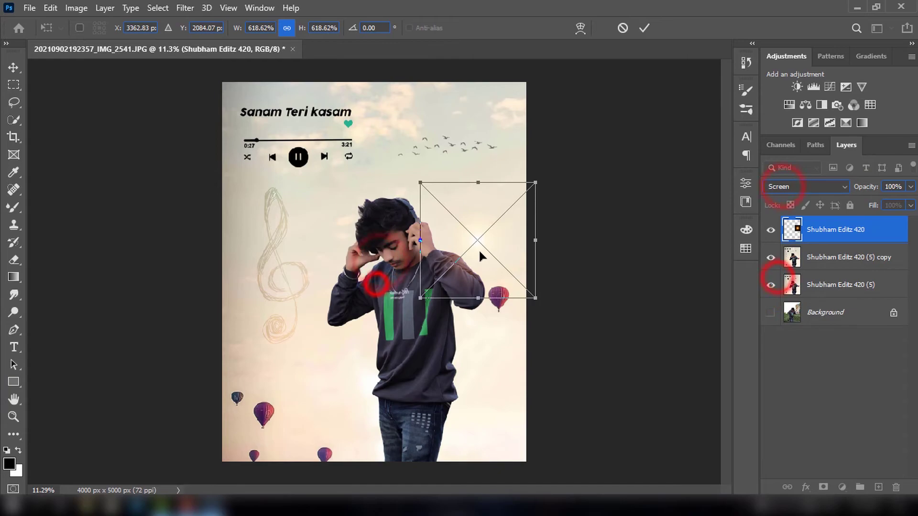
pyautogui.moveTo(530, 291); pyautogui.dragTo(568, 327)
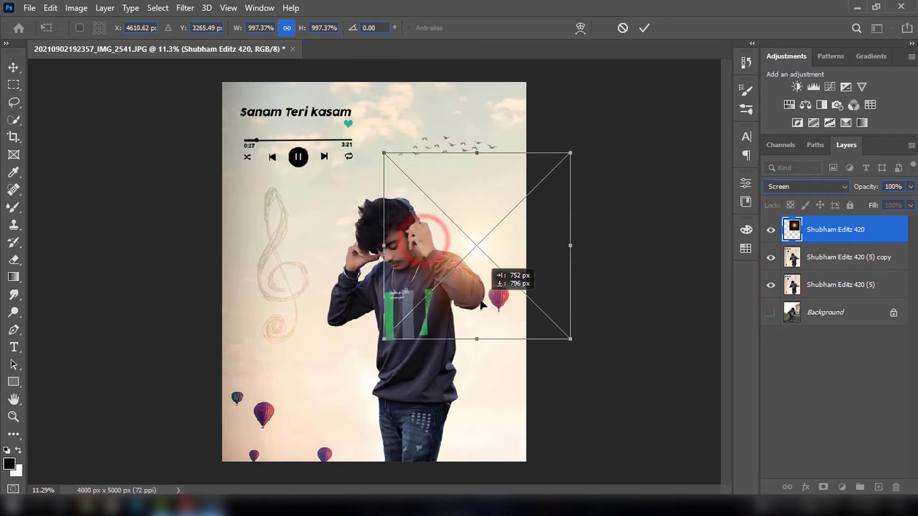
pyautogui.moveTo(440, 292); pyautogui.dragTo(442, 295)
pyautogui.press('z')
# Fade the overlay to 40% opacity and merge it with the boy copy layer.
pyautogui.moveTo(858, 185); pyautogui.dragTo(823, 203)
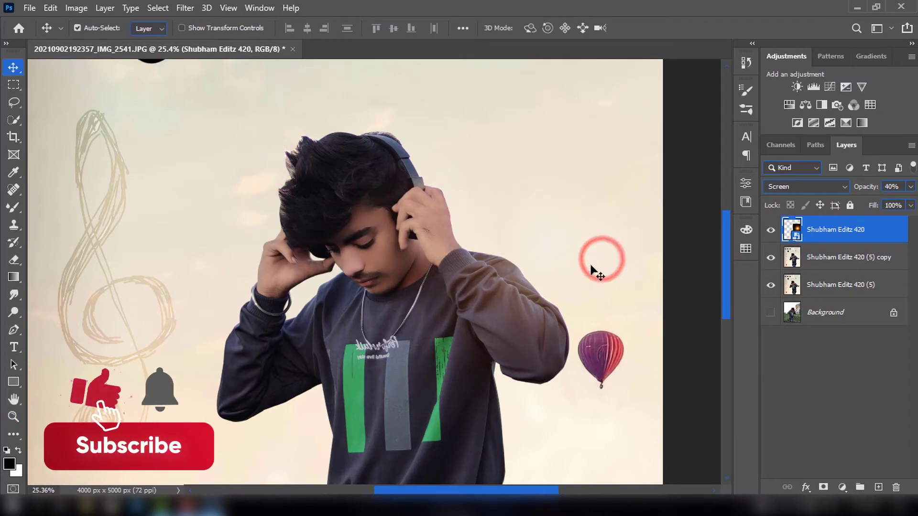
pyautogui.click(769, 231)
pyautogui.keyDown('shift'); pyautogui.click(819, 257); pyautogui.keyUp('shift')
pyautogui.rightClick(820, 256)
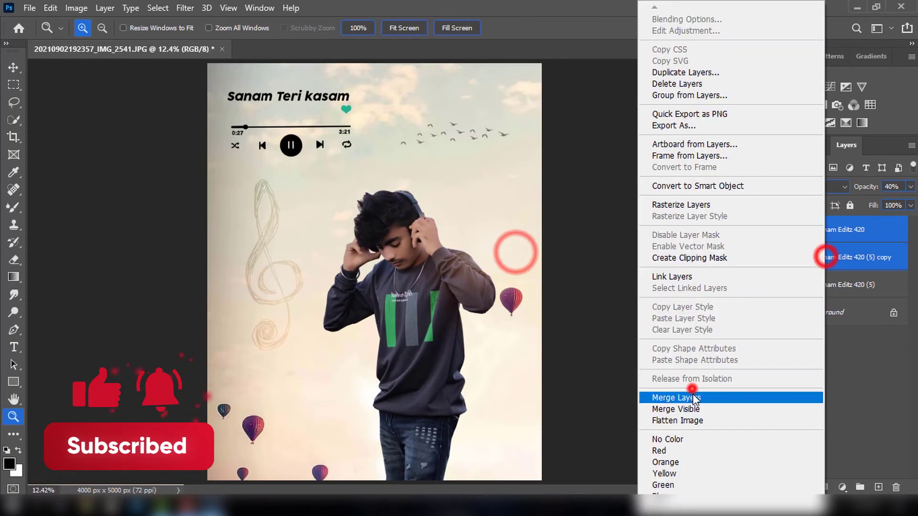
pyautogui.click(809, 398)
pyautogui.click(185, 9)
pyautogui.click(239, 108)
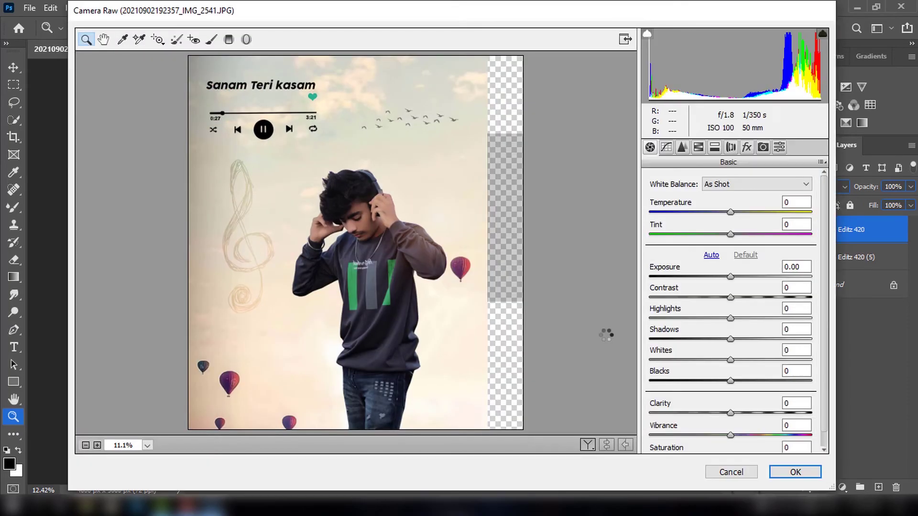
# Reopen Camera Raw on the boy layer: Contrast +25, Highlights -95, Shadows +63, Blacks +65.
pyautogui.click(724, 471)
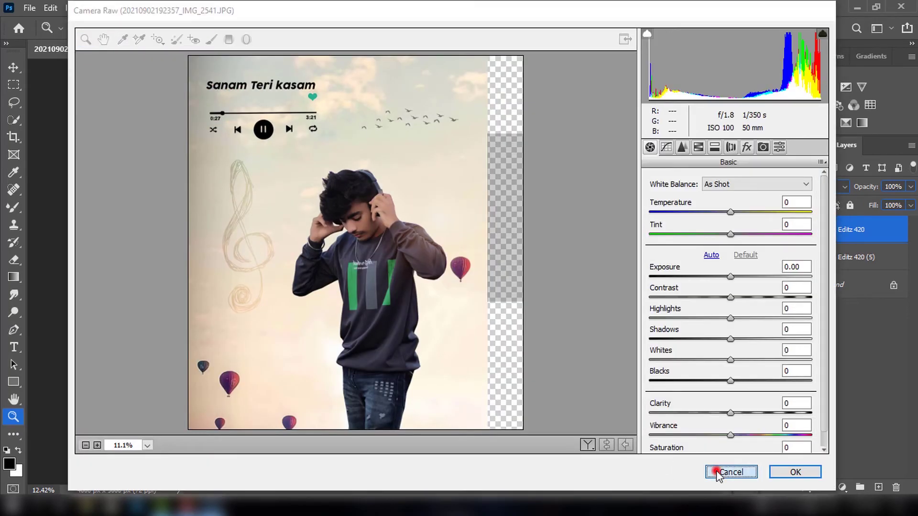
pyautogui.click(182, 8)
pyautogui.click(218, 103)
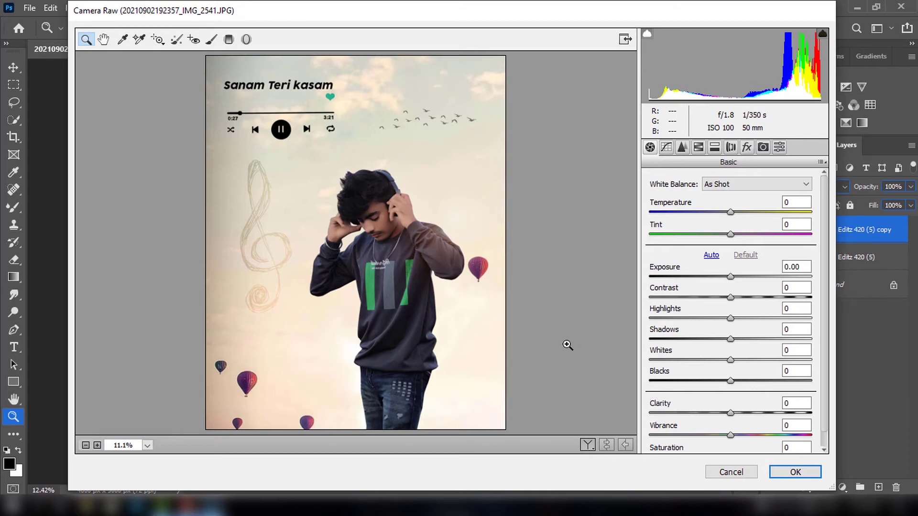
pyautogui.moveTo(730, 380); pyautogui.dragTo(782, 380)
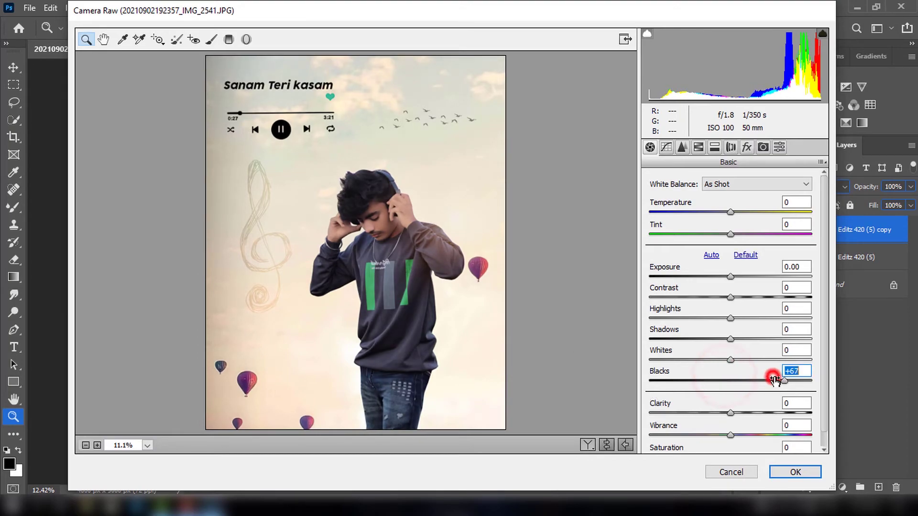
pyautogui.moveTo(730, 298)
pyautogui.mouseDown()
pyautogui.moveTo(751, 297)
pyautogui.moveTo(654, 318)
pyautogui.mouseUp()
pyautogui.moveTo(730, 339); pyautogui.dragTo(779, 338)
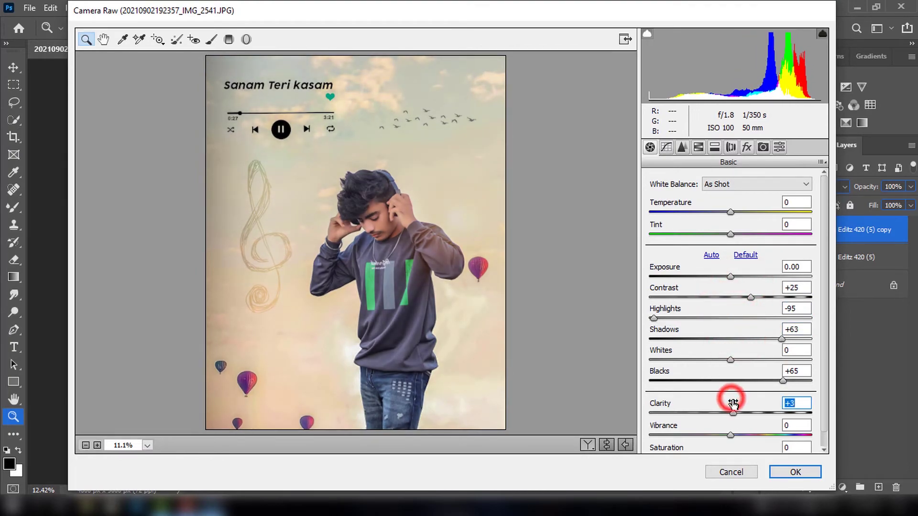
pyautogui.click(725, 424)
# In HSL, desaturate yellows and greens to -100; shift Aquas hue +100, Blues -28.
pyautogui.click(698, 147)
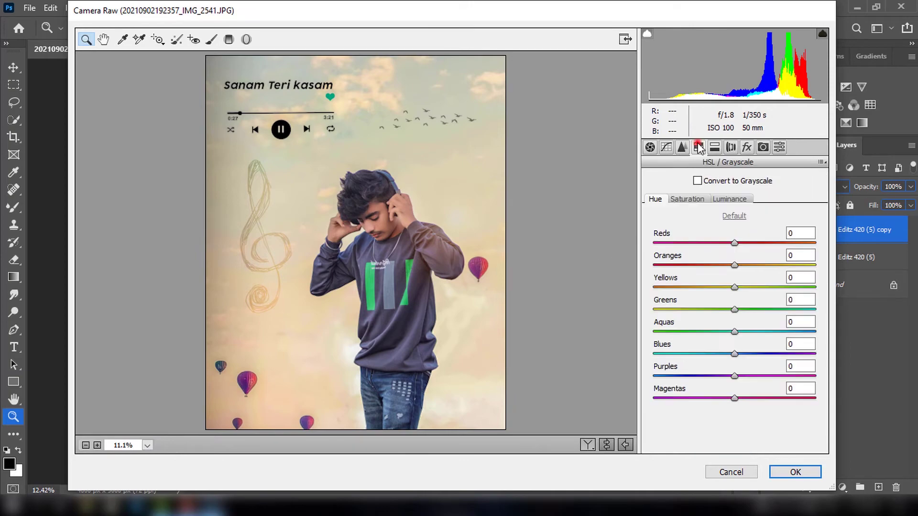
pyautogui.click(687, 199)
pyautogui.moveTo(734, 287); pyautogui.dragTo(653, 287)
pyautogui.moveTo(734, 309); pyautogui.dragTo(653, 309)
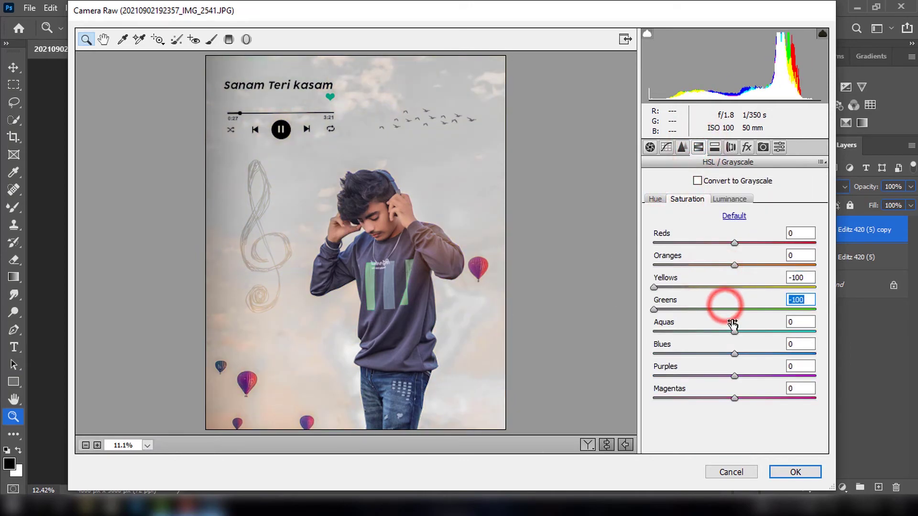
pyautogui.moveTo(734, 330)
pyautogui.mouseDown()
pyautogui.moveTo(701, 331)
pyautogui.moveTo(815, 354)
pyautogui.mouseUp()
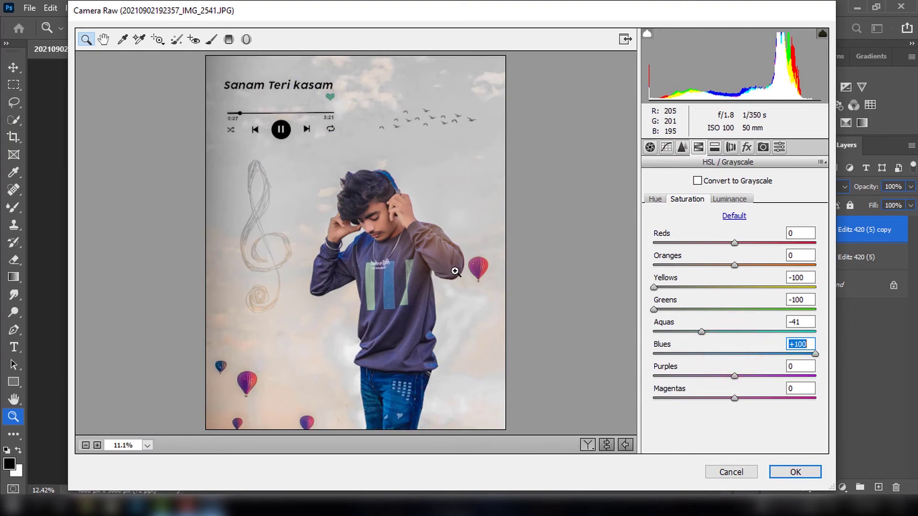
pyautogui.click(654, 198)
pyautogui.moveTo(726, 328); pyautogui.dragTo(815, 331)
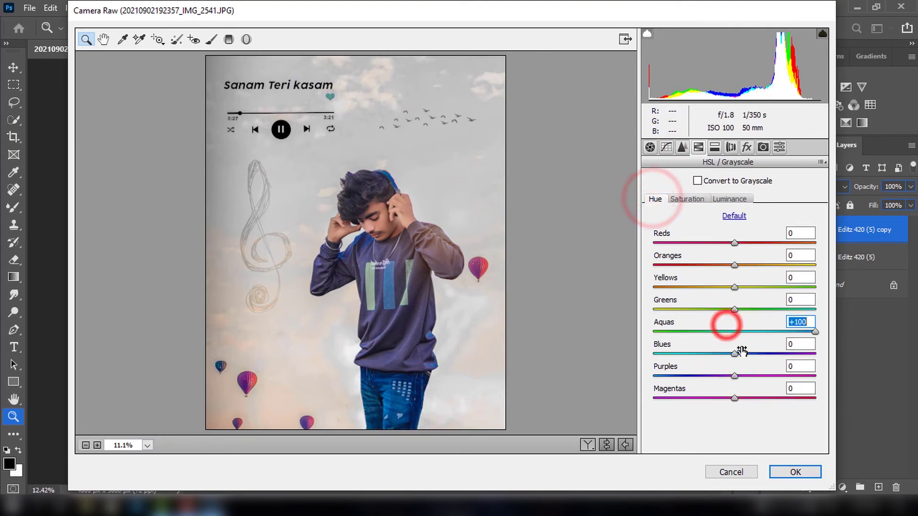
pyautogui.moveTo(736, 353); pyautogui.dragTo(718, 353)
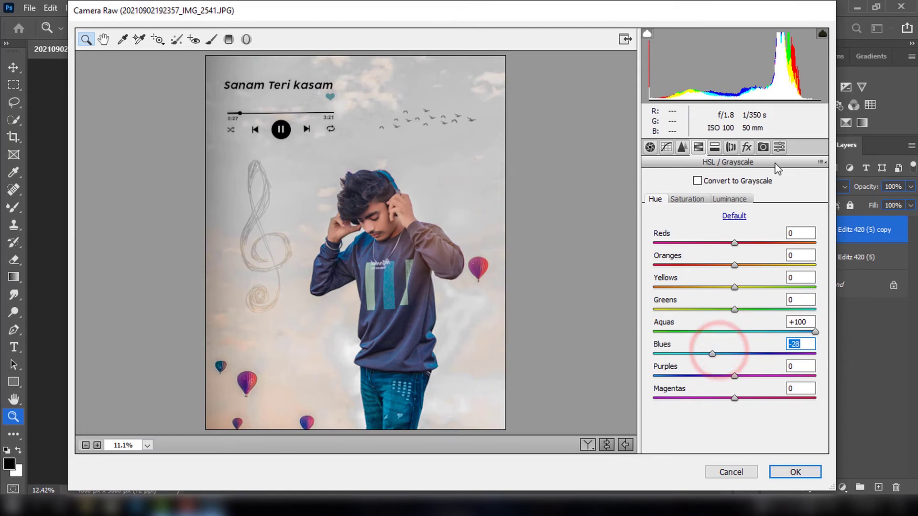
# Tint highlights cyan (hue 156) and set Green Primary hue +90, Blue Primary hue -2.
pyautogui.click(714, 147)
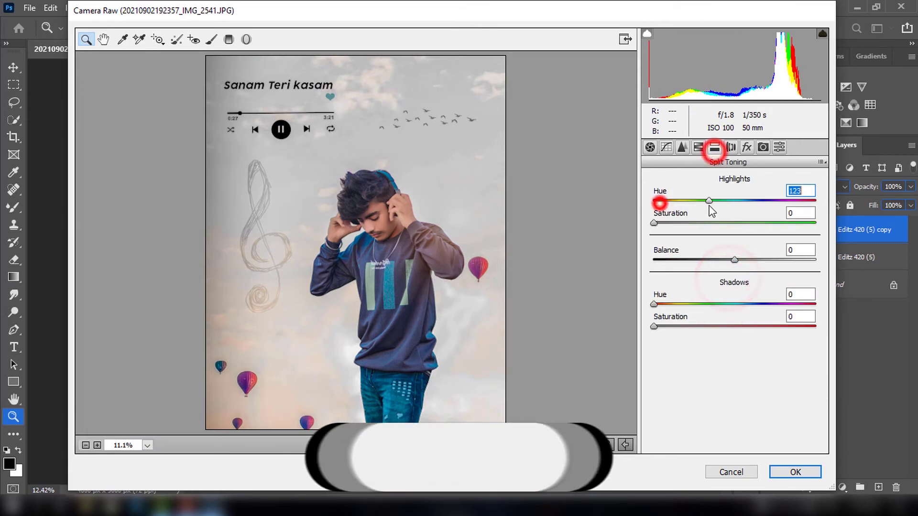
pyautogui.moveTo(655, 200); pyautogui.dragTo(723, 200)
pyautogui.moveTo(654, 223); pyautogui.dragTo(679, 223)
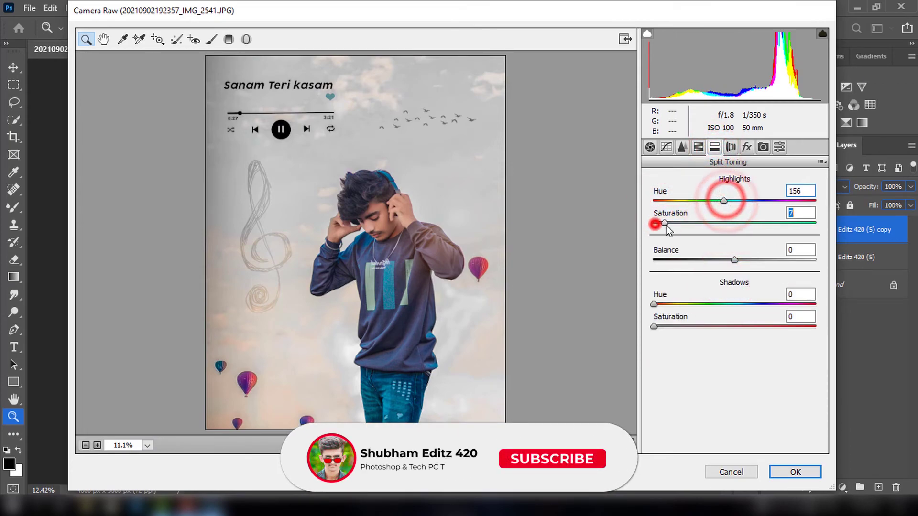
pyautogui.click(763, 147)
pyautogui.moveTo(735, 338); pyautogui.dragTo(807, 337)
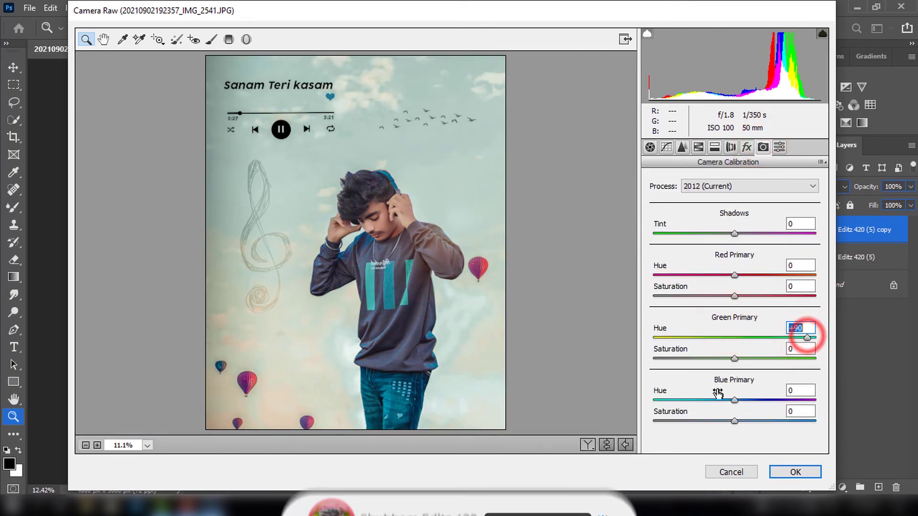
pyautogui.moveTo(735, 401); pyautogui.dragTo(694, 421)
pyautogui.moveTo(735, 359); pyautogui.dragTo(725, 359)
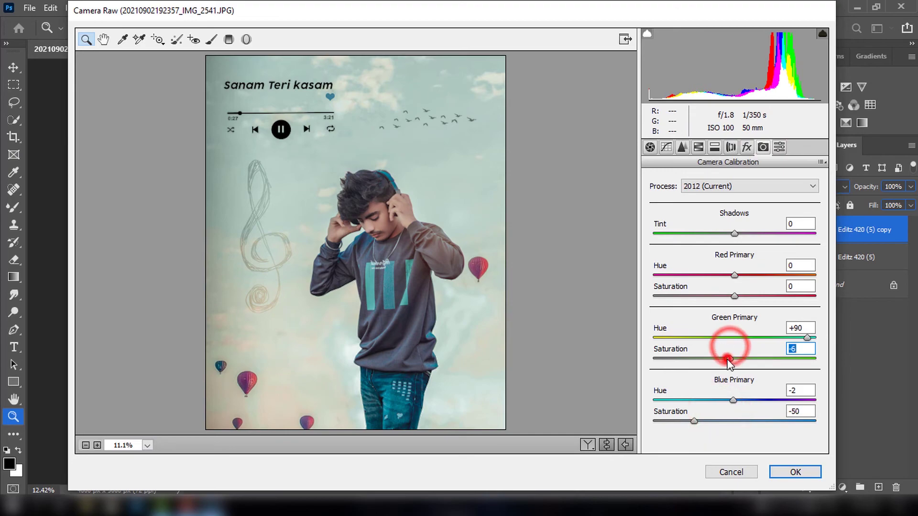
pyautogui.click(649, 148)
pyautogui.click(587, 444)
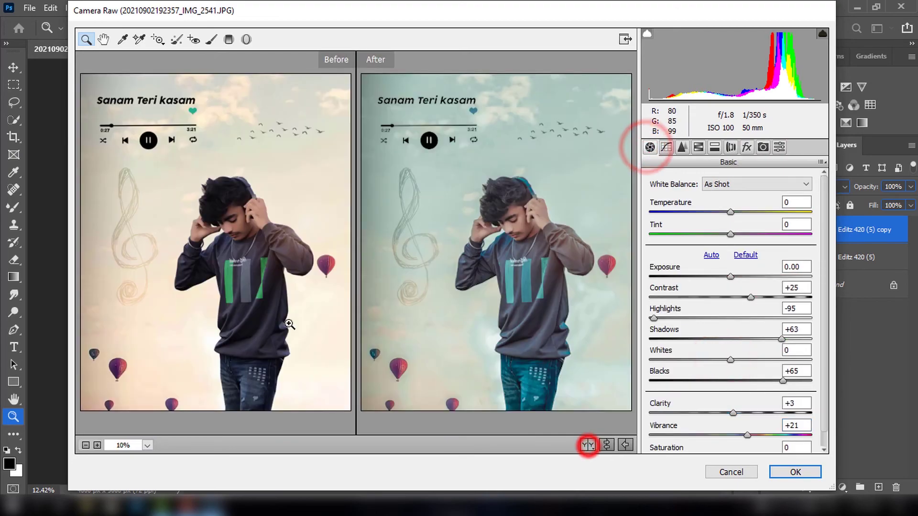
# Apply the Camera Raw teal grade and lower the graded layer's opacity to 50%.
pyautogui.press('Return')
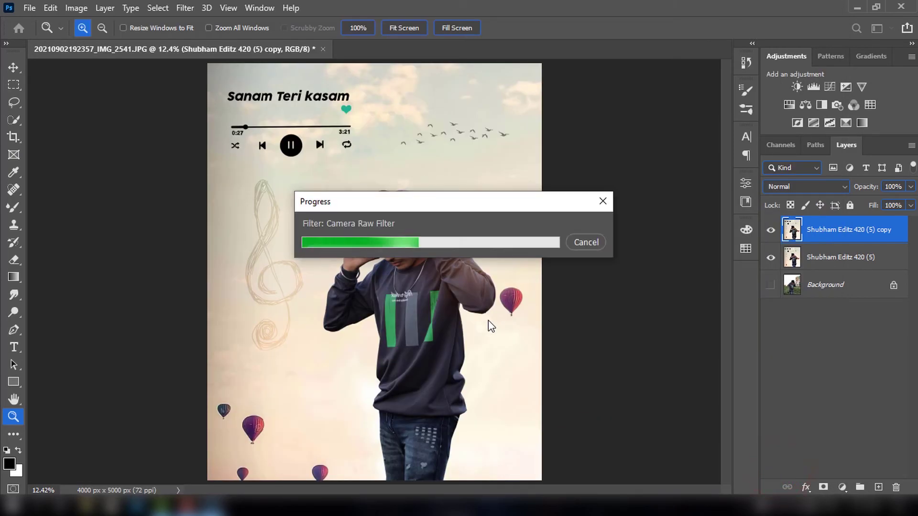
pyautogui.moveTo(866, 186)
pyautogui.mouseDown()
pyautogui.moveTo(843, 189)
pyautogui.moveTo(859, 187)
pyautogui.mouseUp()
pyautogui.click(770, 230)
pyautogui.click(770, 230)
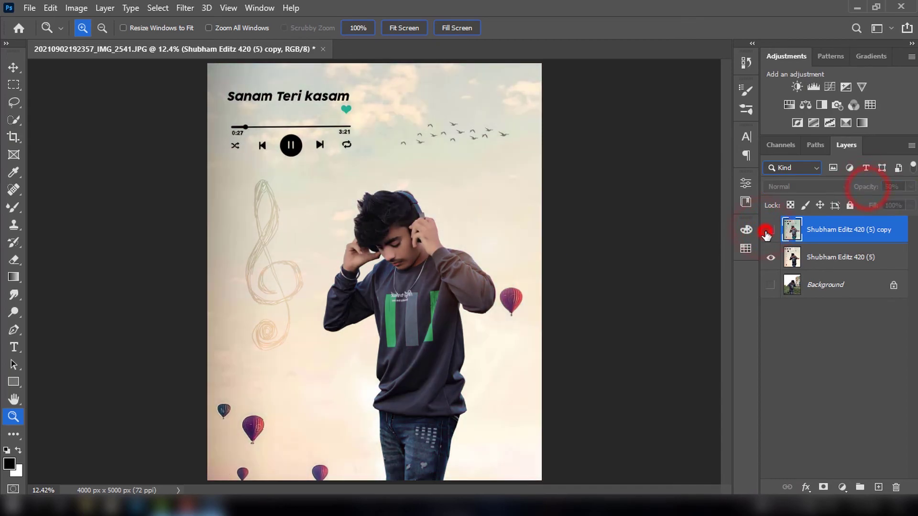
pyautogui.scroll(-1, 485, 211)
pyautogui.scroll(1, 484, 211)
# Merge the graded layer down and flatten the image into one Background layer.
pyautogui.rightClick(823, 230)
pyautogui.click(665, 405)
pyautogui.click(771, 258)
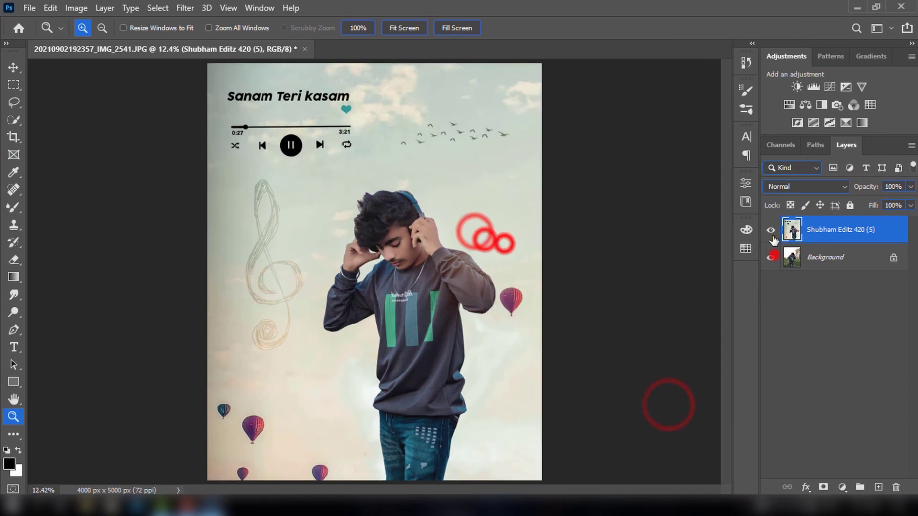
pyautogui.click(770, 230)
pyautogui.rightClick(823, 230)
pyautogui.click(691, 410)
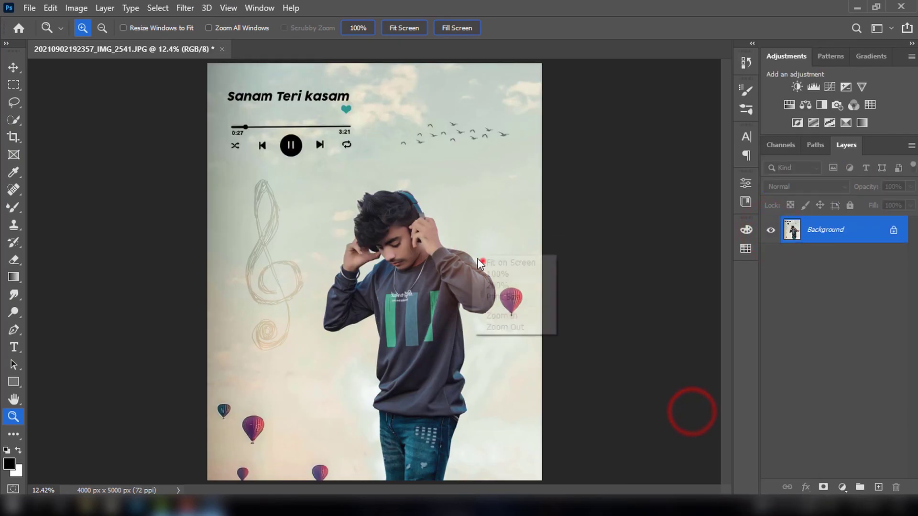
pyautogui.scroll(-1, 483, 260)
pyautogui.click(841, 487)
# Add a black-to-transparent linear 90° gradient fill and flatten it into the background.
pyautogui.click(837, 258)
pyautogui.moveTo(311, 303); pyautogui.dragTo(359, 411)
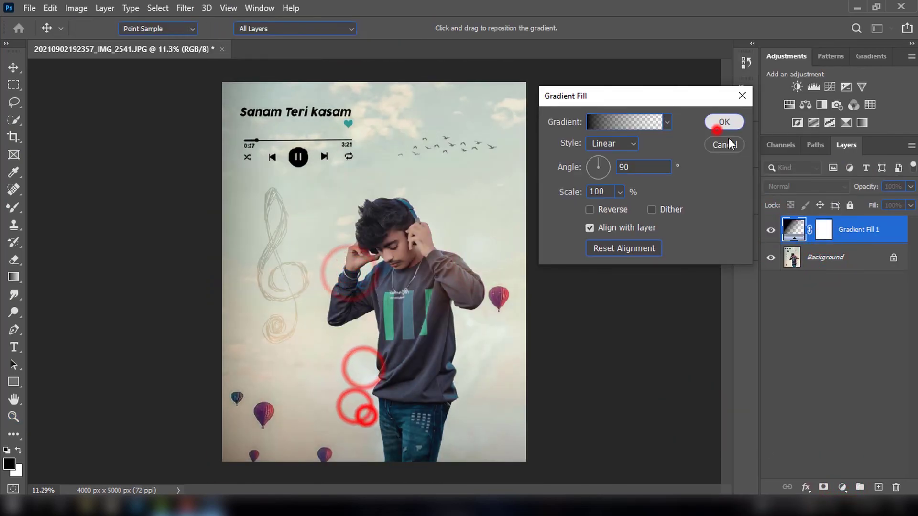
pyautogui.click(719, 125)
pyautogui.click(769, 231)
pyautogui.rightClick(840, 231)
pyautogui.click(682, 422)
pyautogui.rightClick(424, 145)
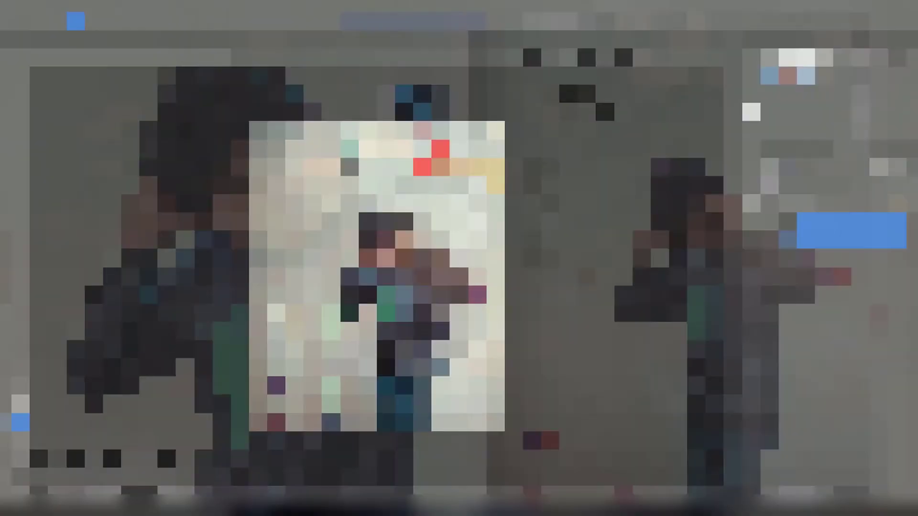